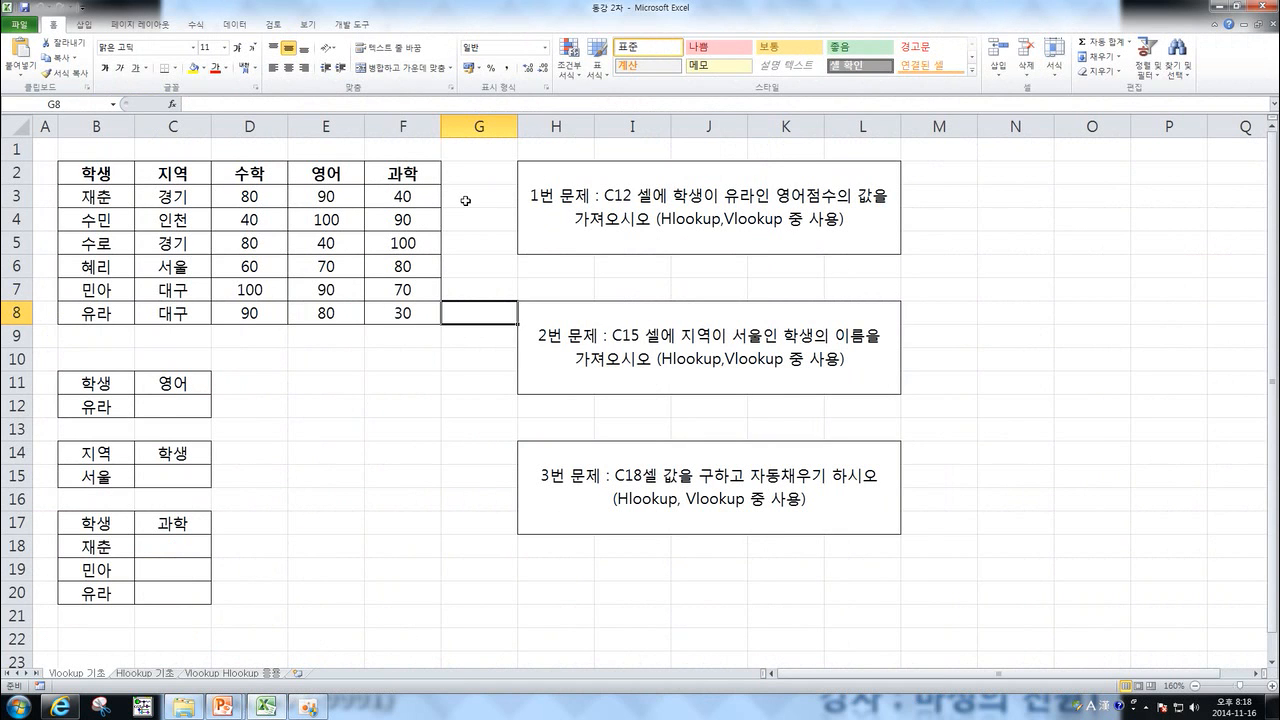
Examine the student table's name, region and subject columns and their headers.
left_click(478, 207)
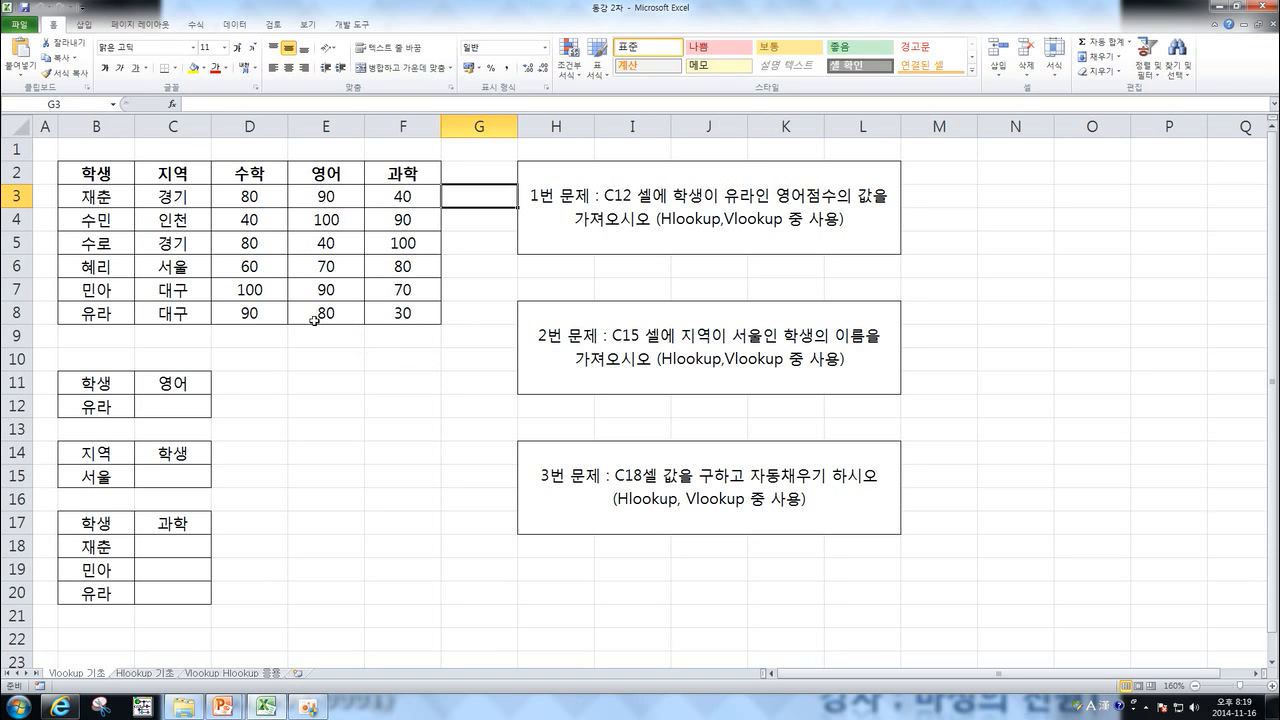
left_click_drag(107, 170, 118, 310)
left_click_drag(190, 172, 188, 305)
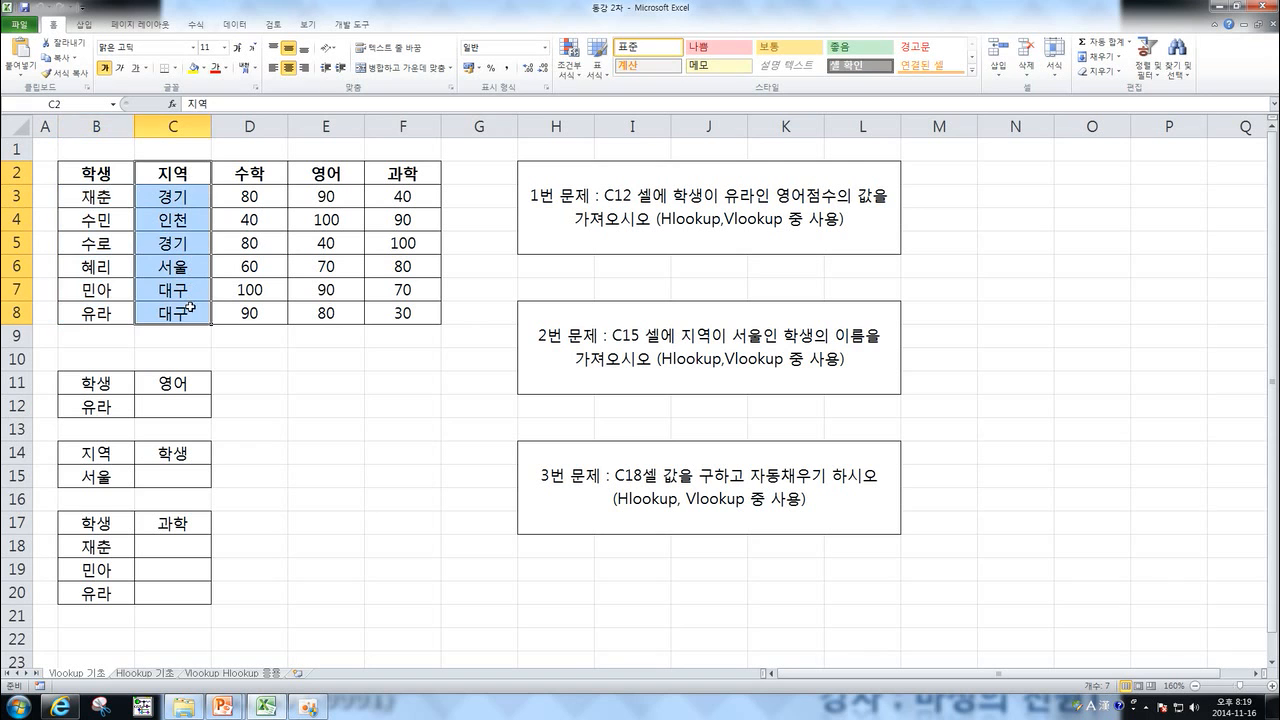
left_click(269, 342)
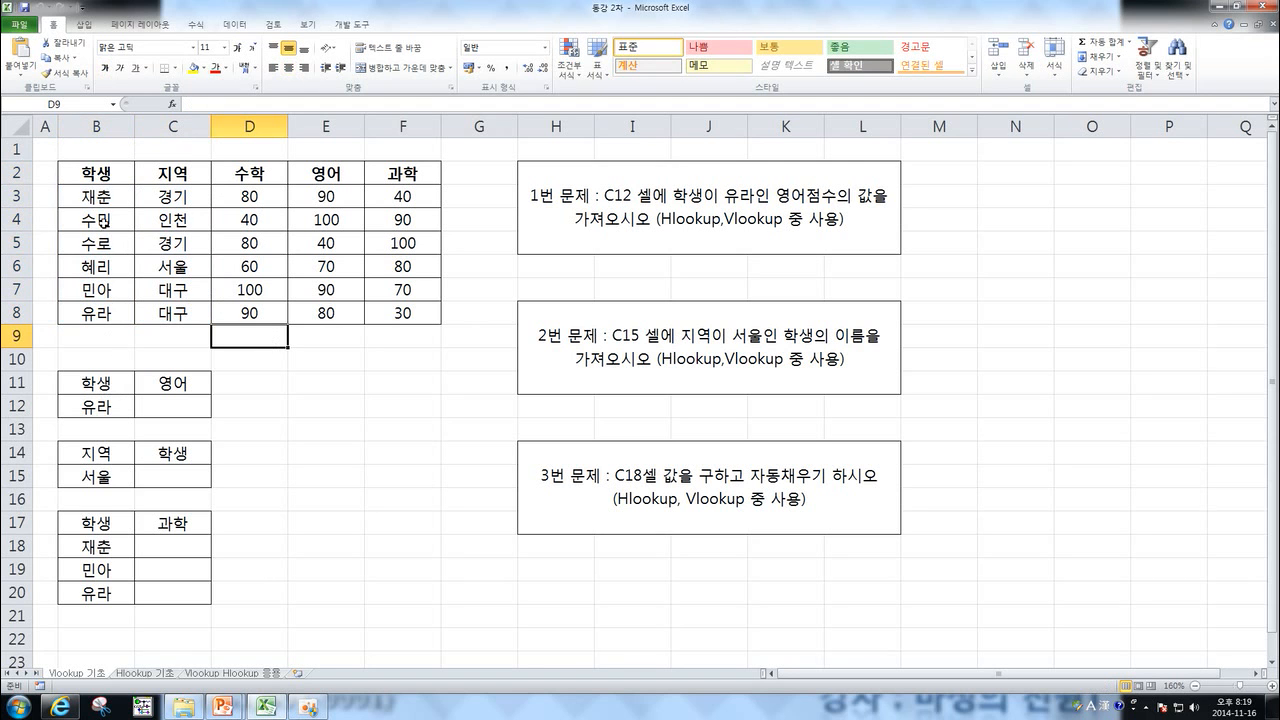
left_click_drag(100, 170, 110, 310)
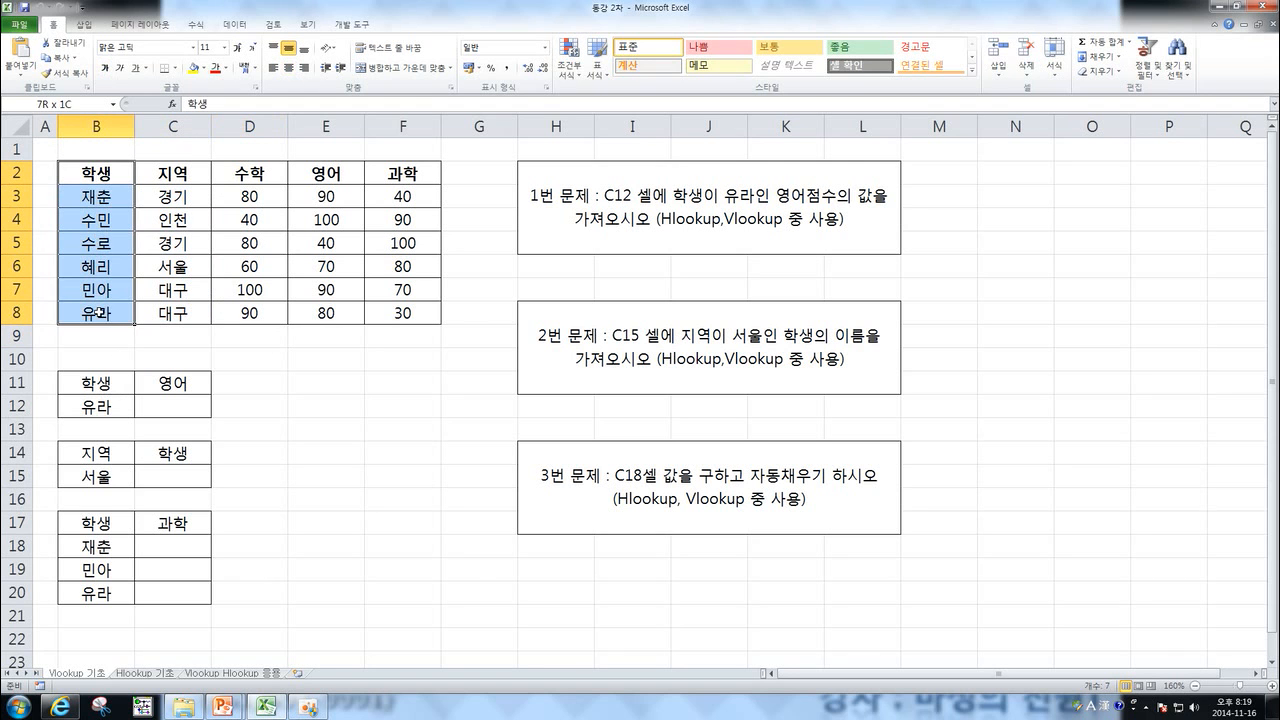
left_click_drag(180, 172, 173, 310)
left_click_drag(105, 172, 393, 172)
left_click(92, 173)
left_click(158, 173)
left_click(240, 172)
left_click(318, 170)
left_click(376, 170)
left_click_drag(94, 175, 95, 312)
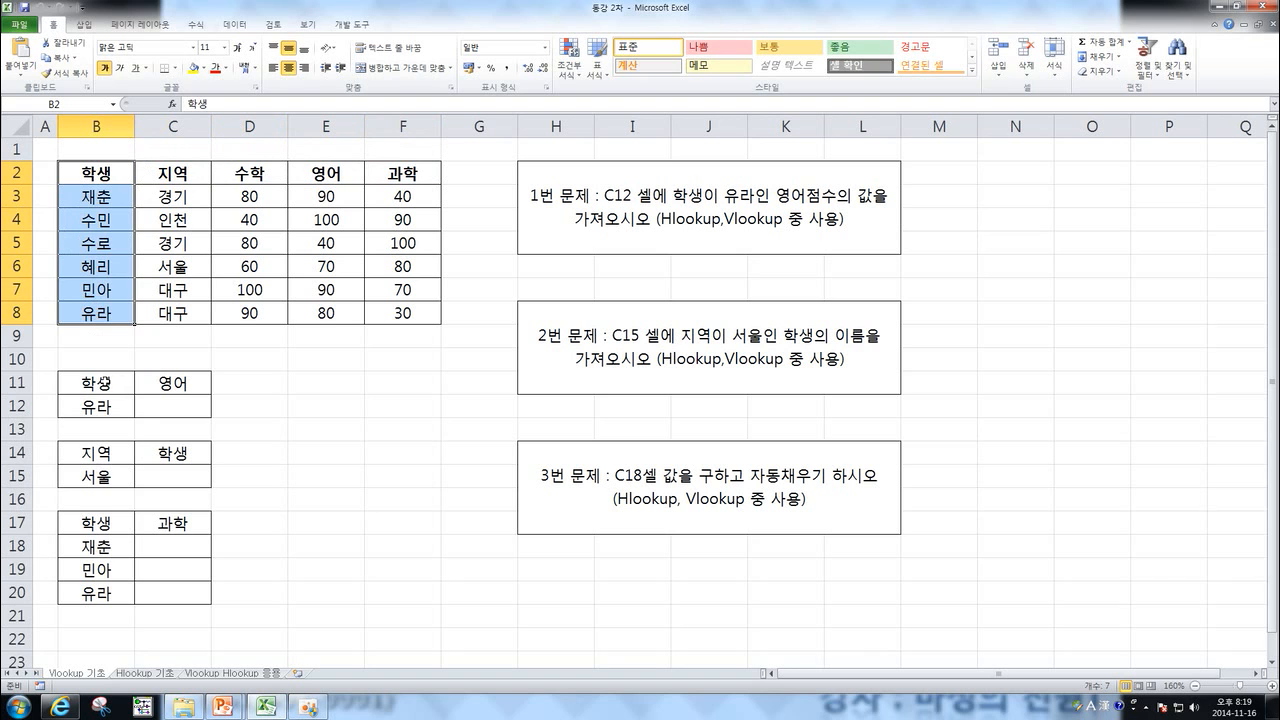
Start a VLOOKUP formula in C12 with "유라" as the lookup value.
left_click_drag(104, 383, 102, 405)
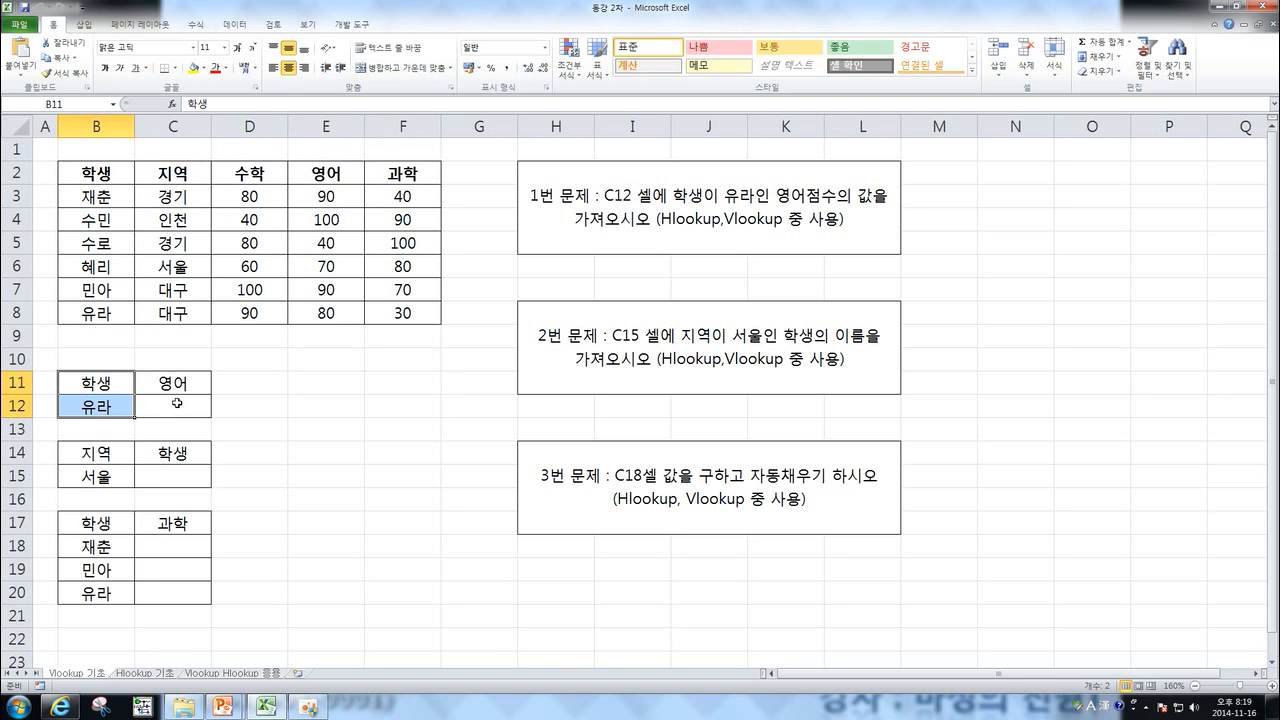
left_click(174, 405)
left_click(302, 384)
left_click(168, 405)
type("=vlookup")
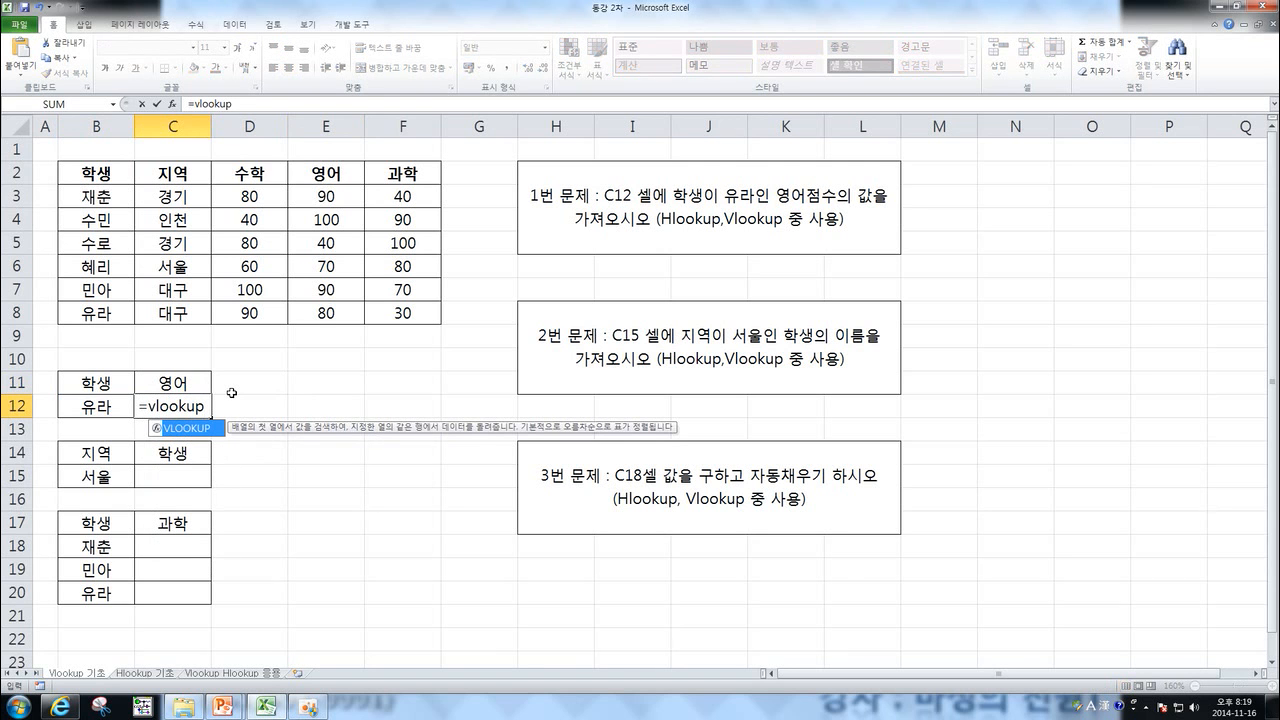
type("(")
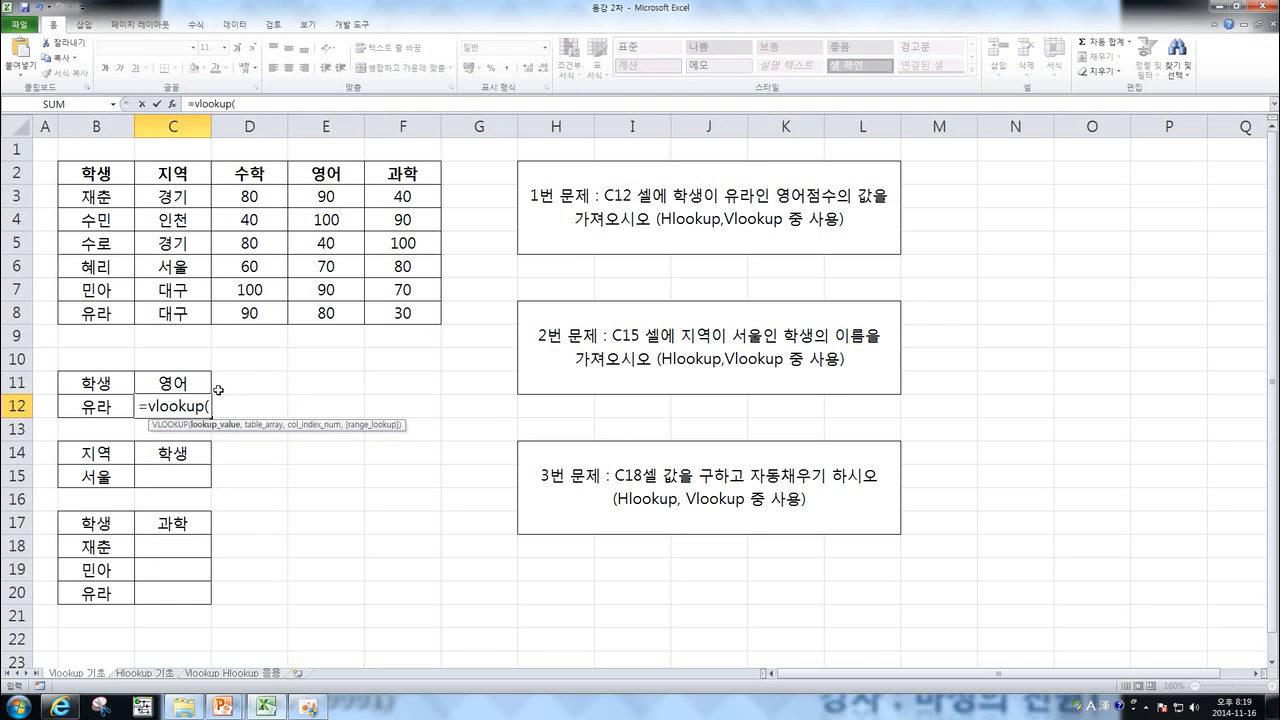
left_click(716, 320)
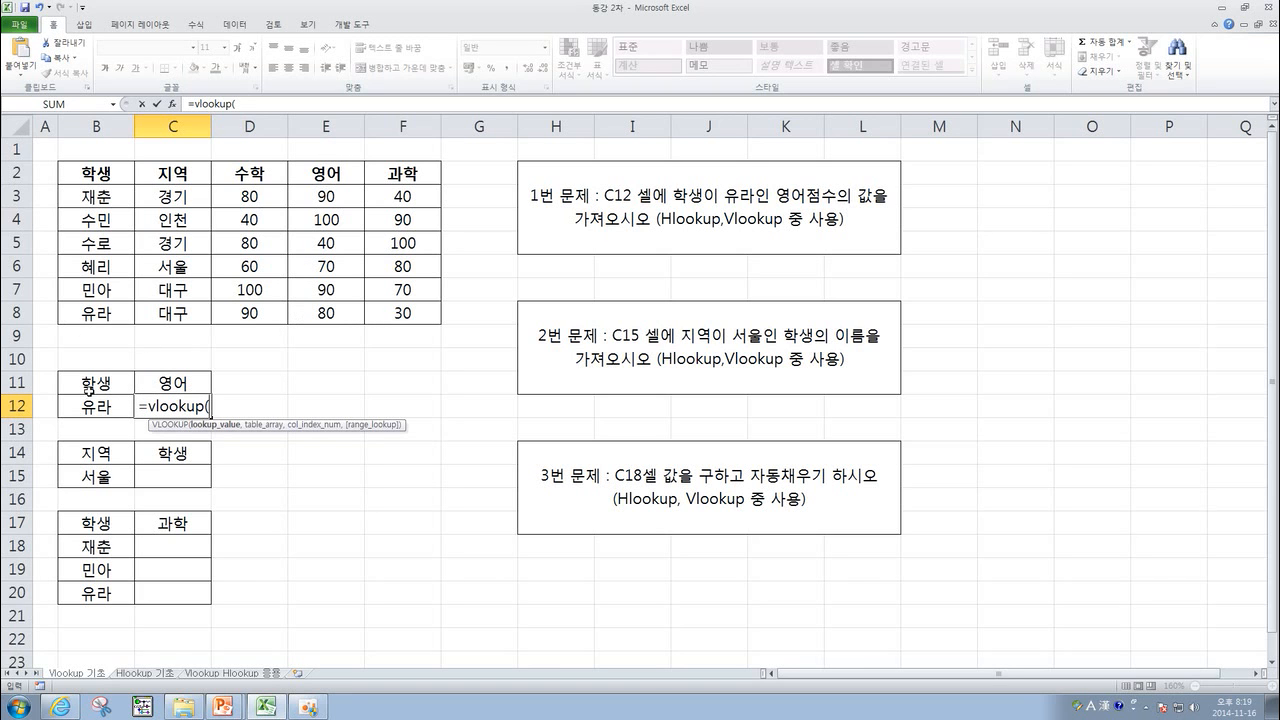
left_click(88, 407)
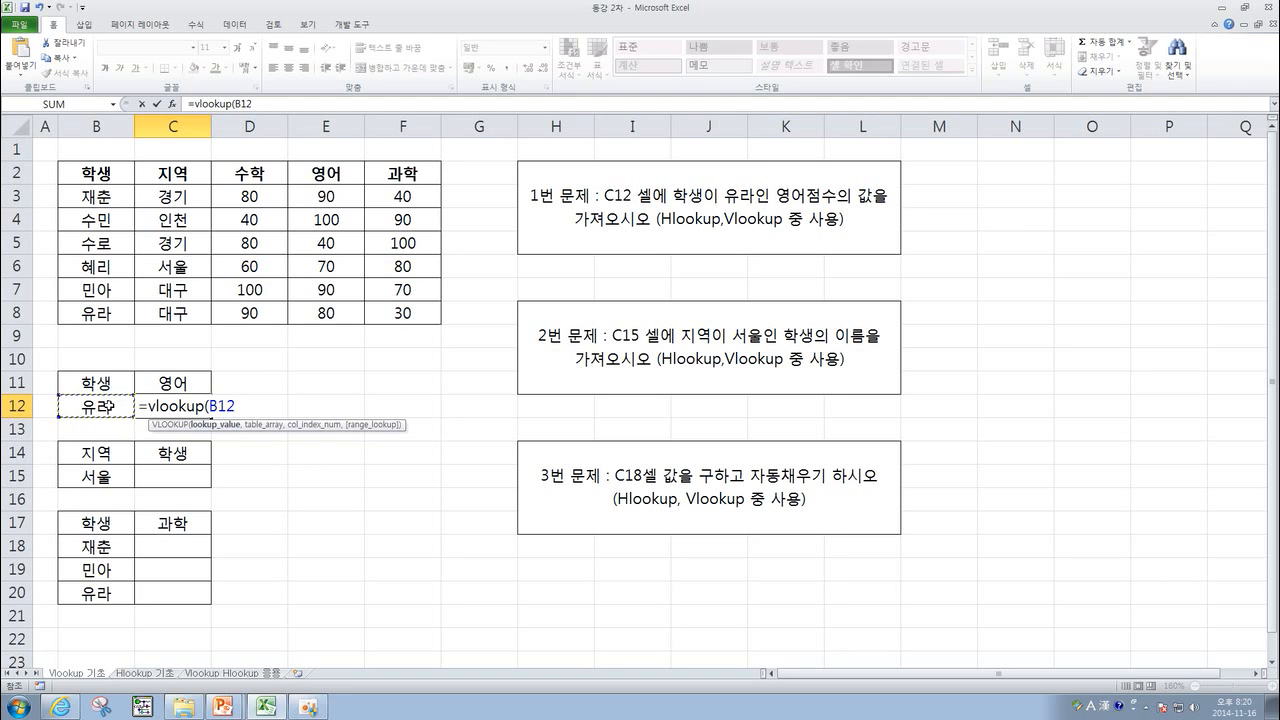
key("BackSpace")
key("BackSpace")
key("BackSpace")
type("\"유라")
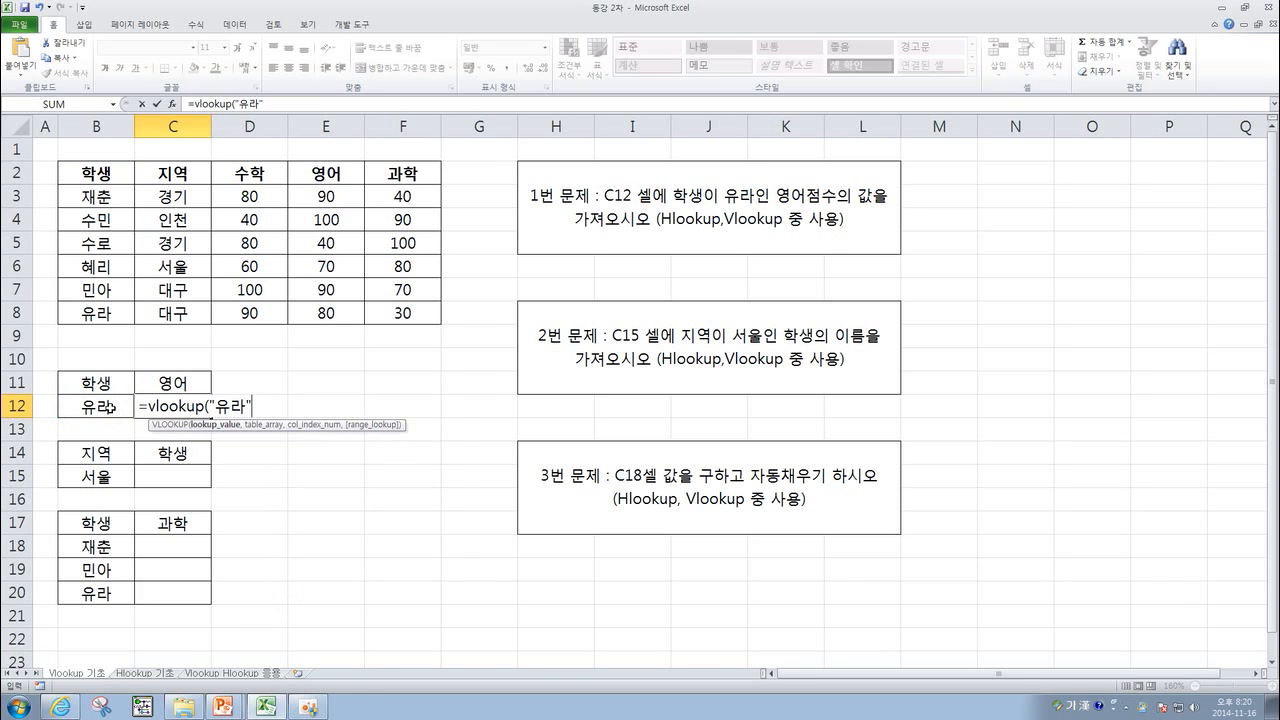
left_click(1227, 651)
left_click(1208, 681)
left_click(1240, 679)
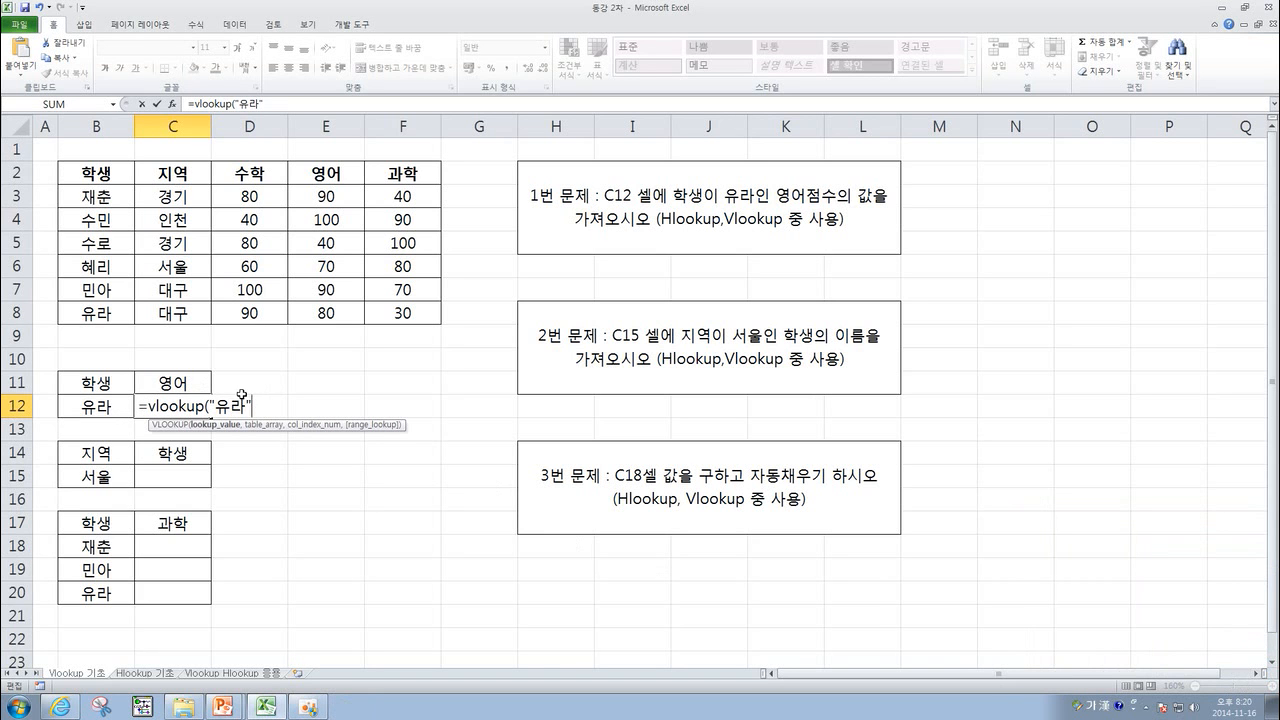
Complete the C12 formula with range B3:E8, column 4 and FALSE for an exact match.
type(",")
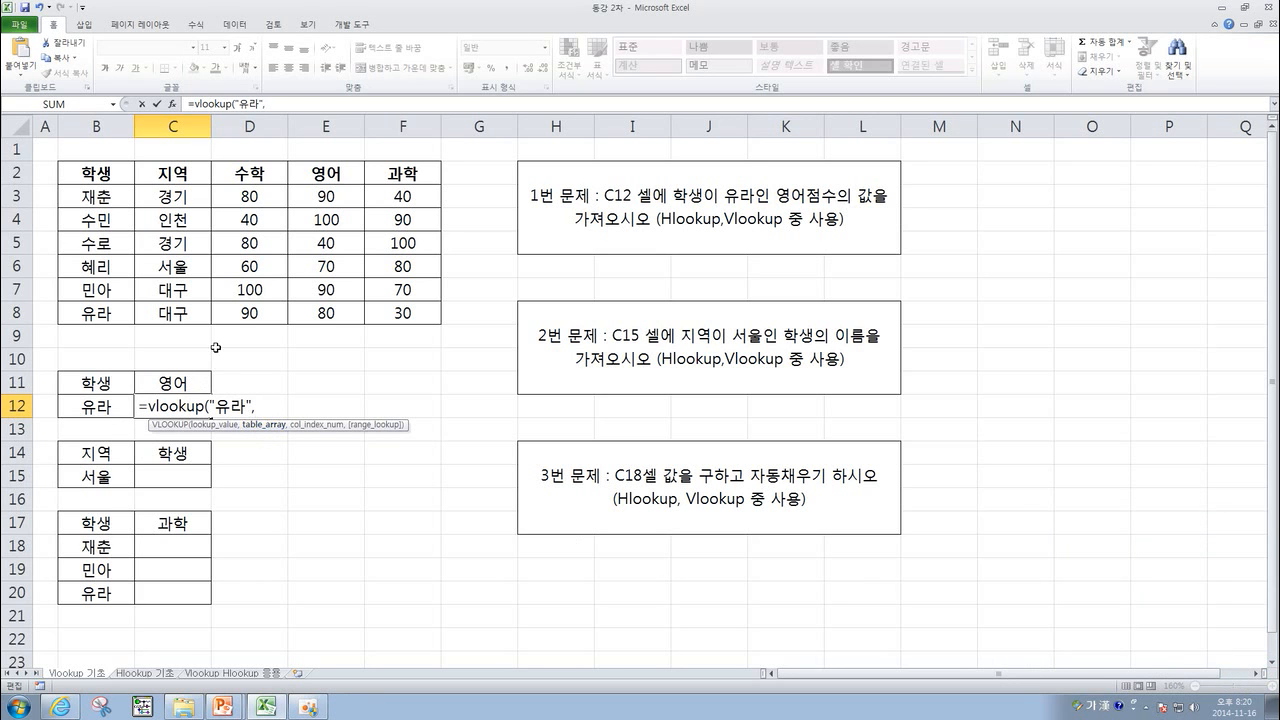
left_click_drag(96, 192, 315, 310)
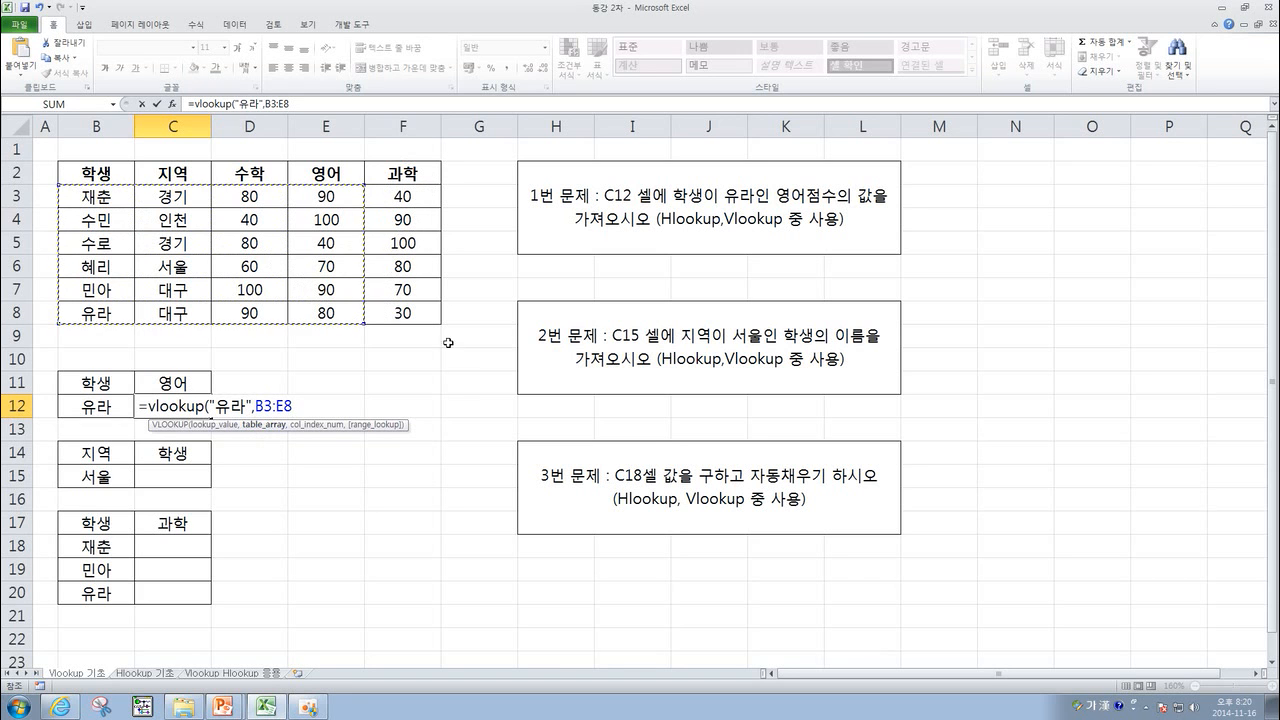
left_click_drag(102, 196, 320, 301)
type(",")
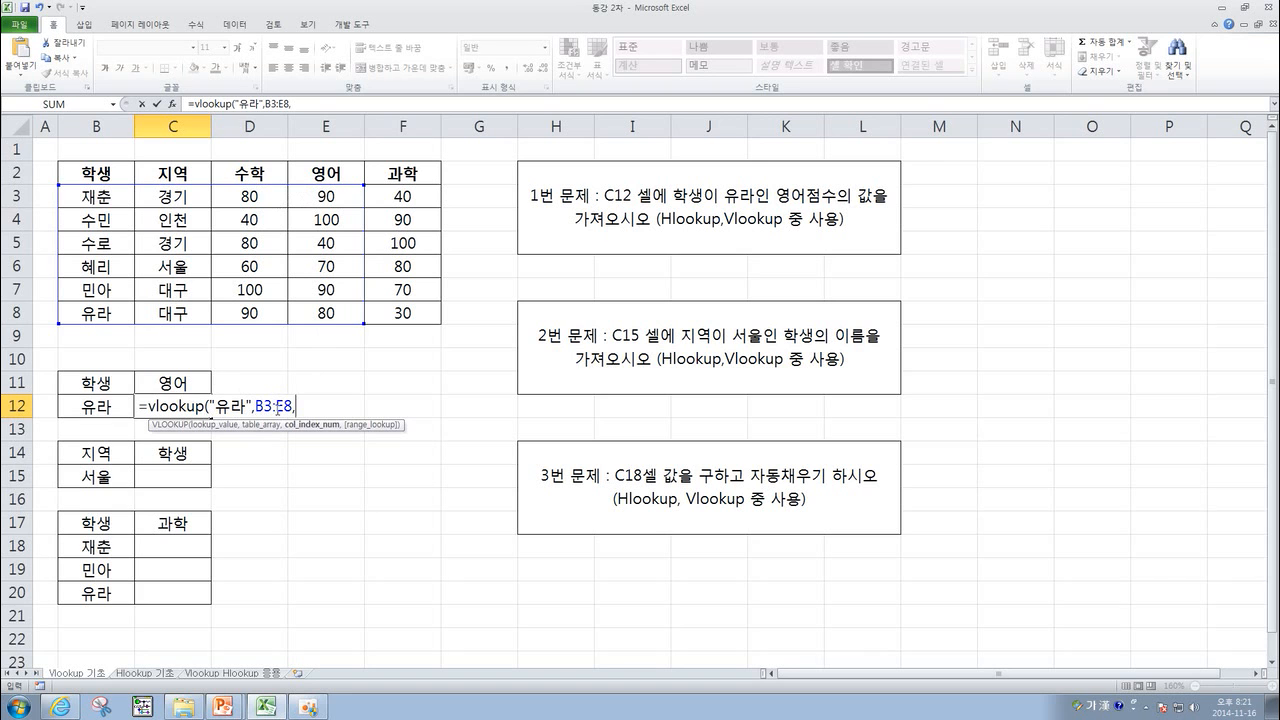
type(",")
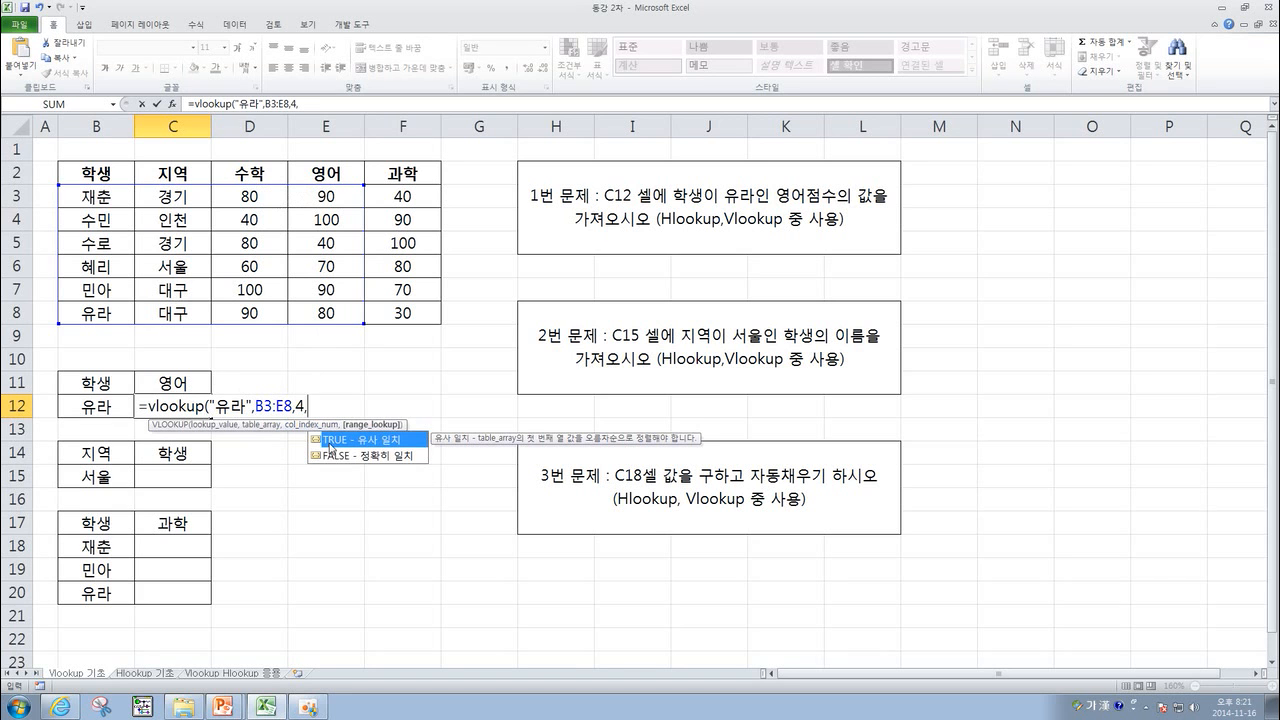
double_click(348, 454)
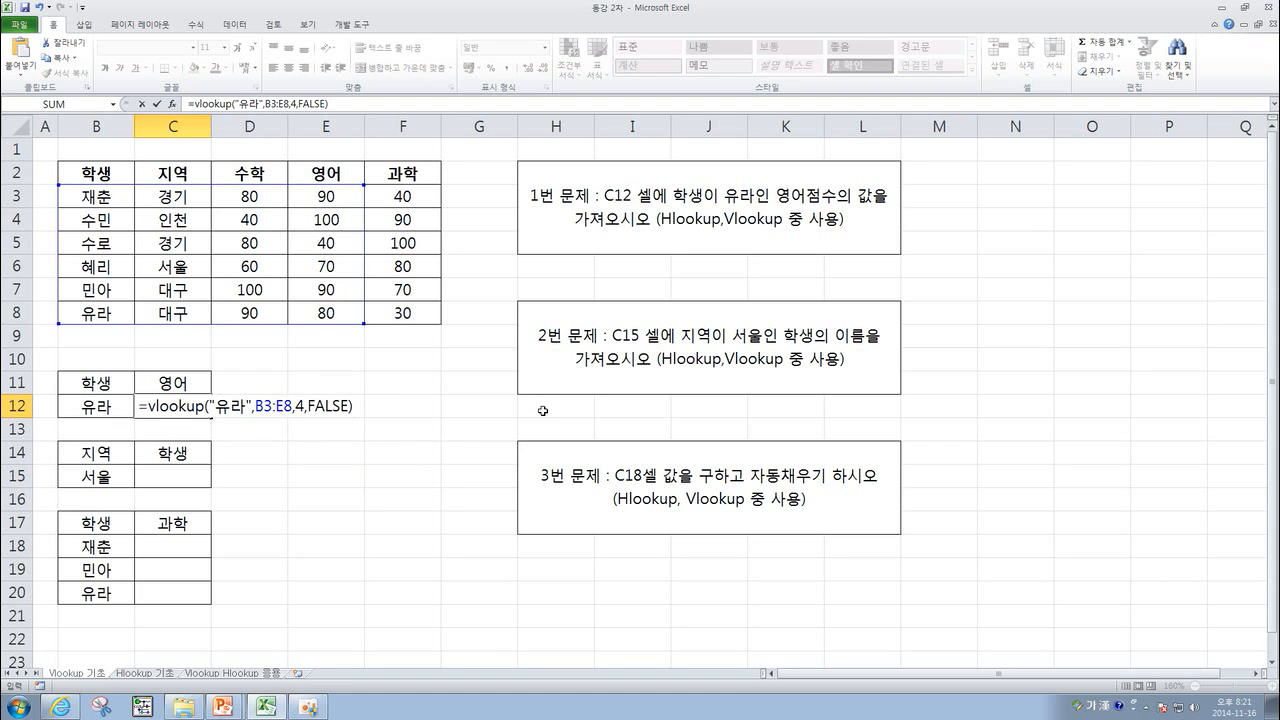
key("Return")
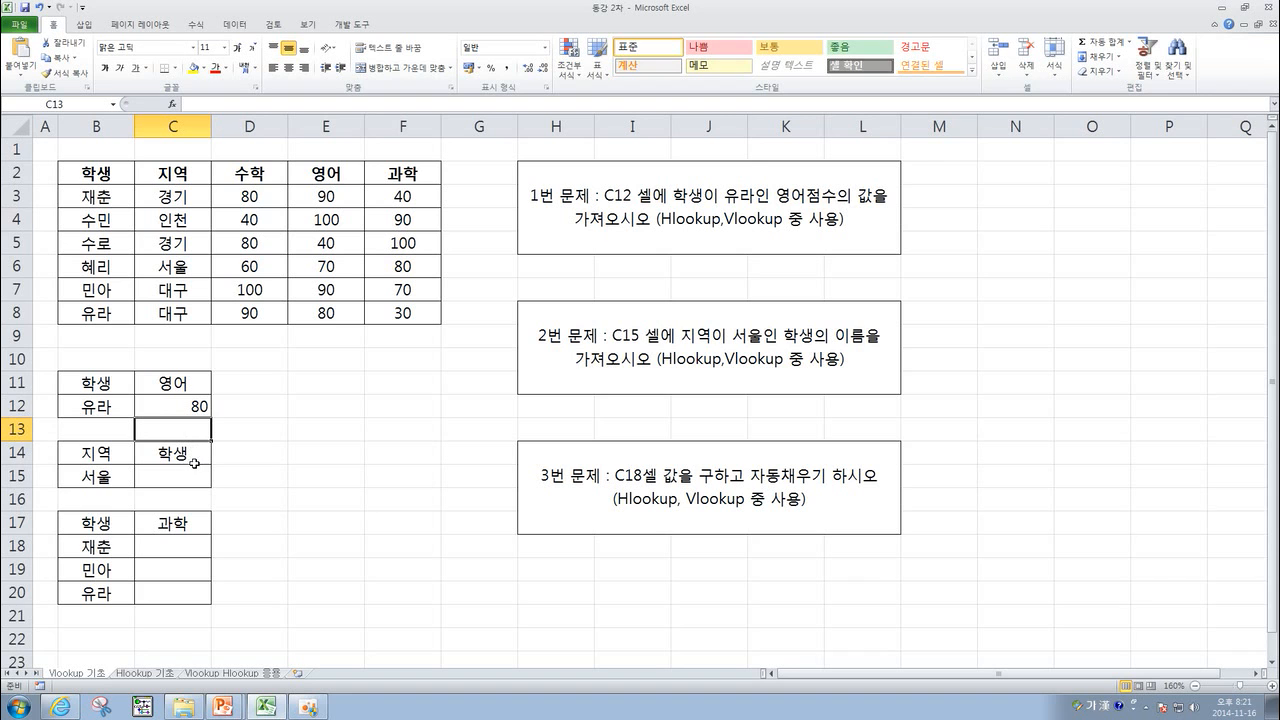
Start a VLOOKUP formula in C15 using B15 as the lookup value.
left_click(308, 410)
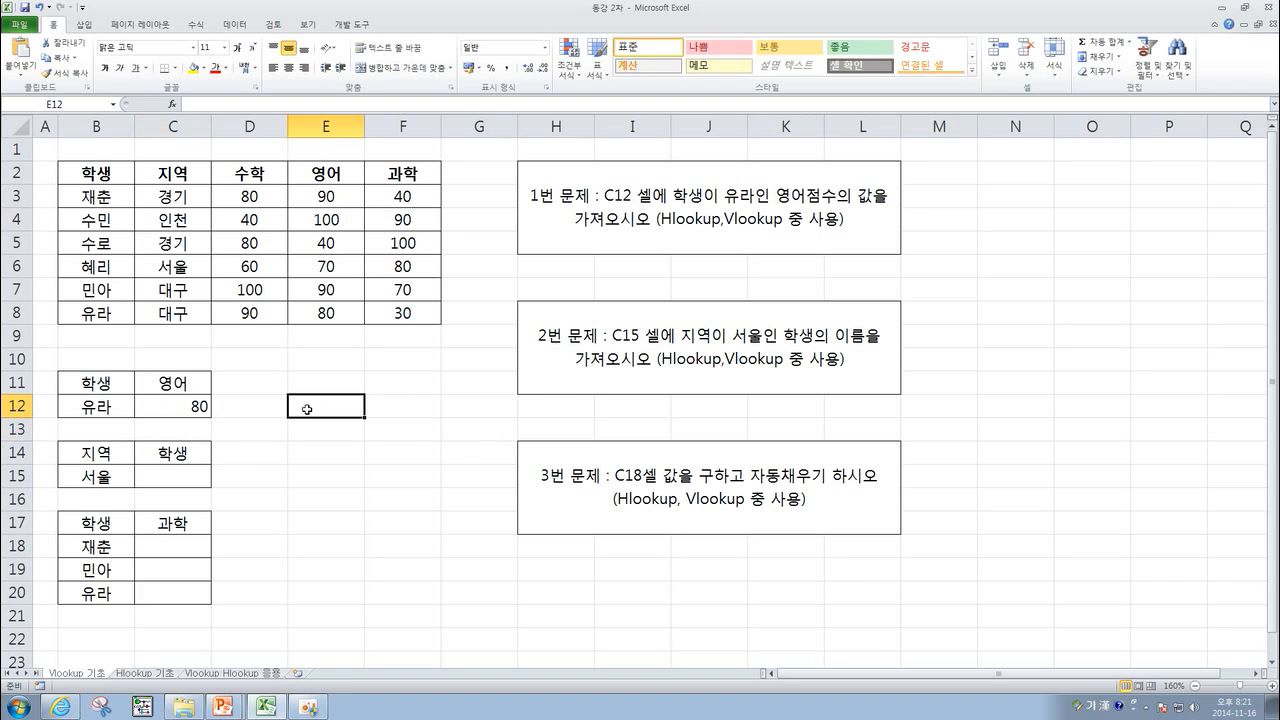
left_click(252, 472)
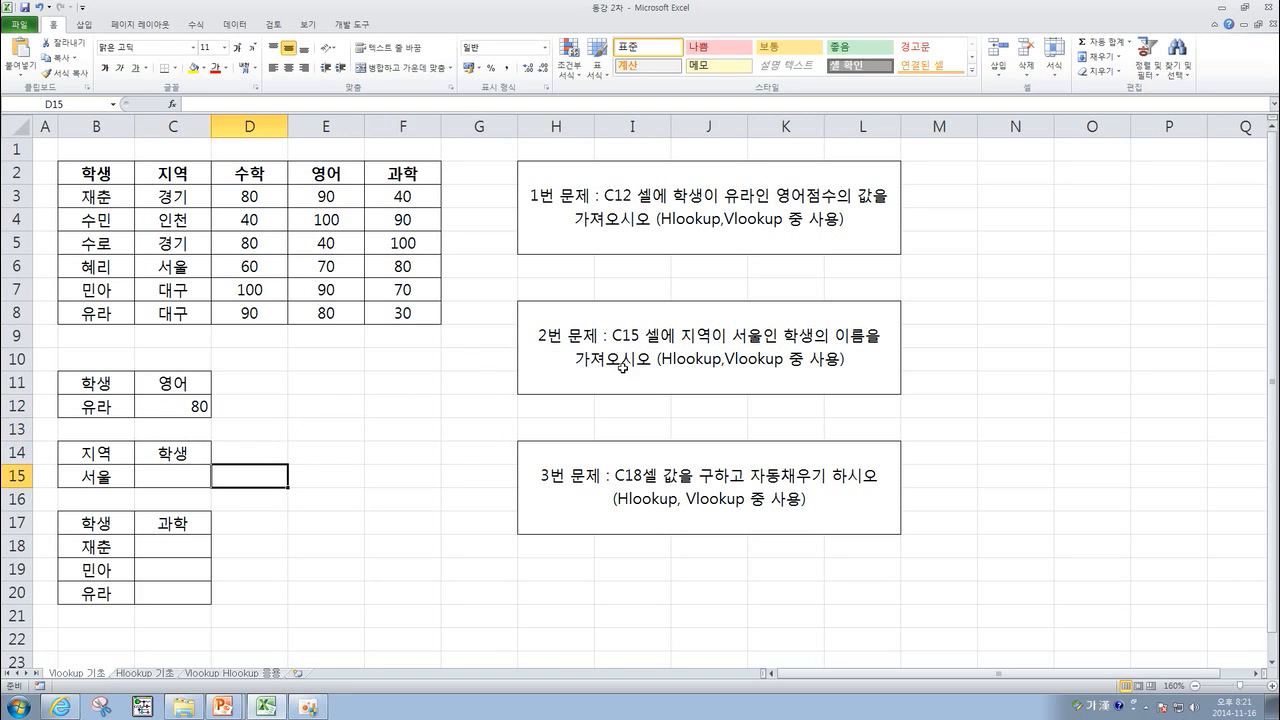
left_click(190, 477)
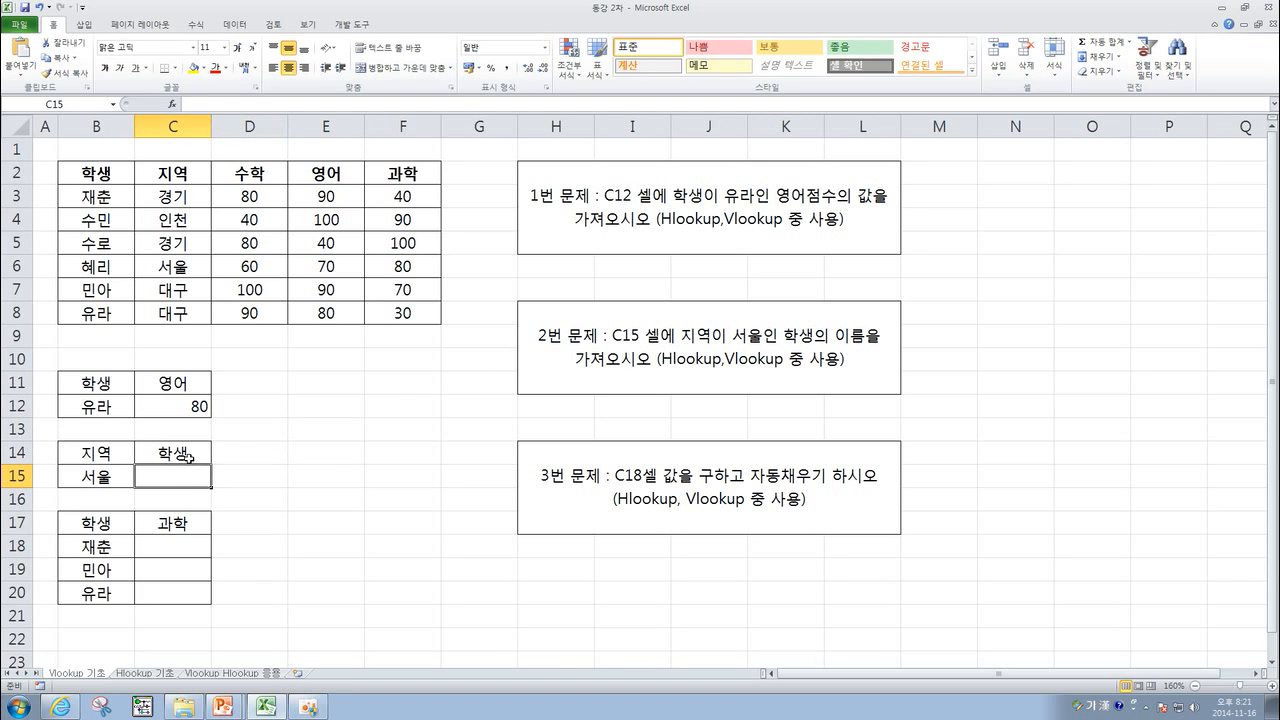
type("=vlookup")
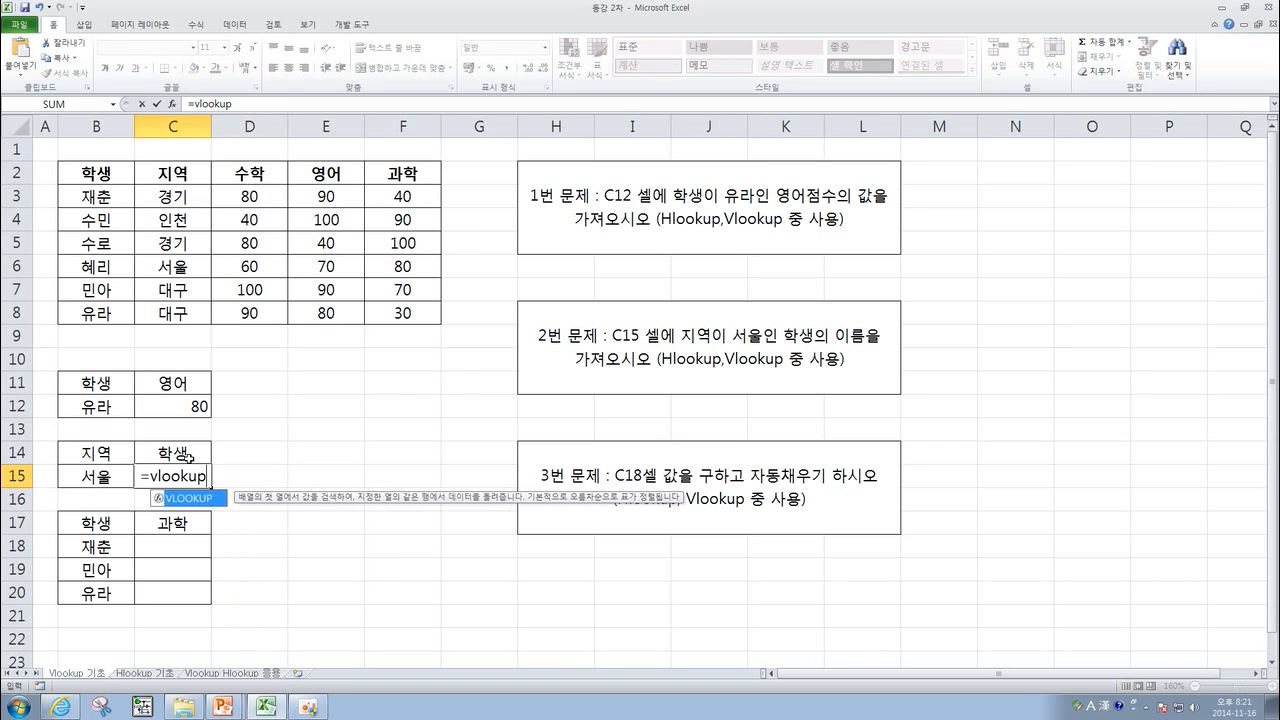
type("(")
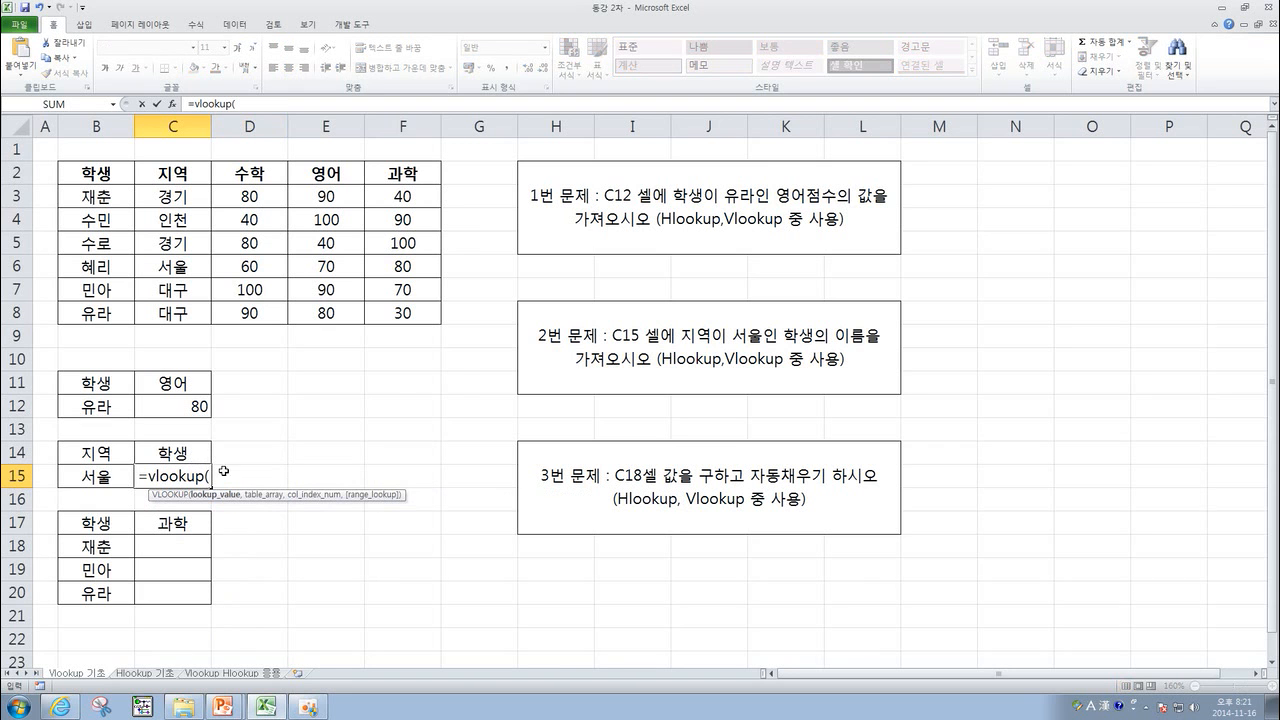
left_click(105, 479)
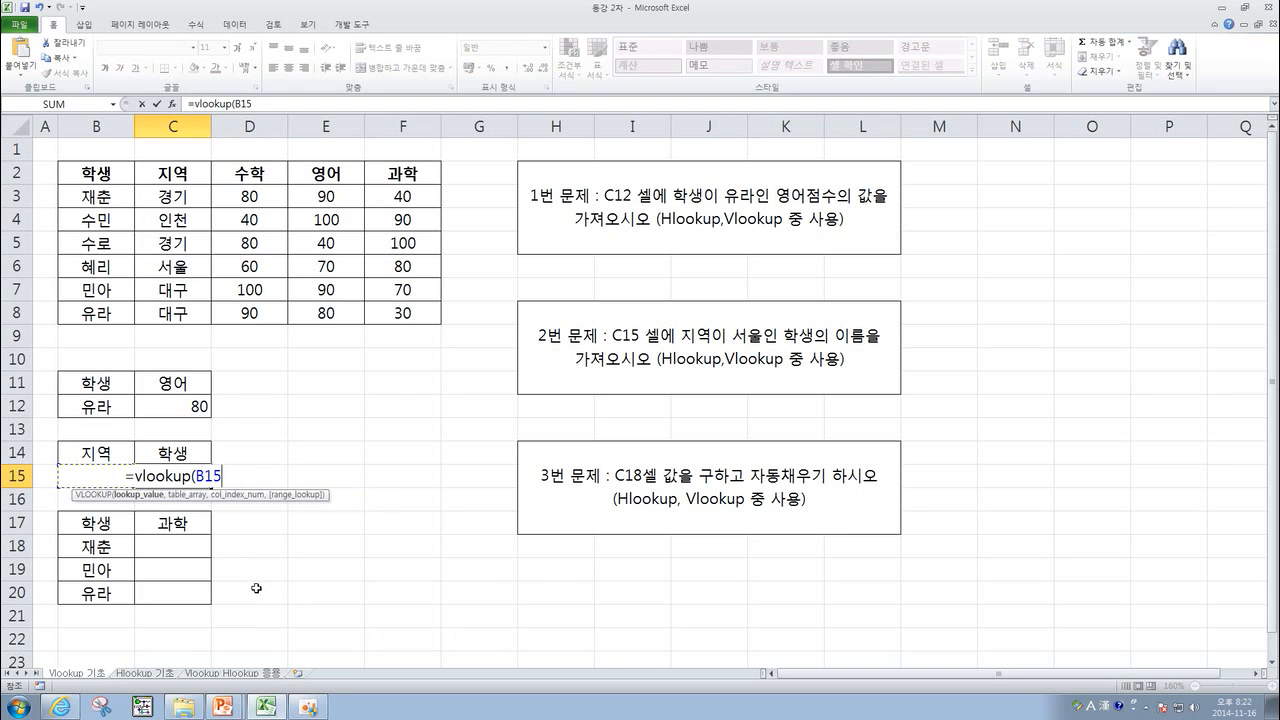
type(",")
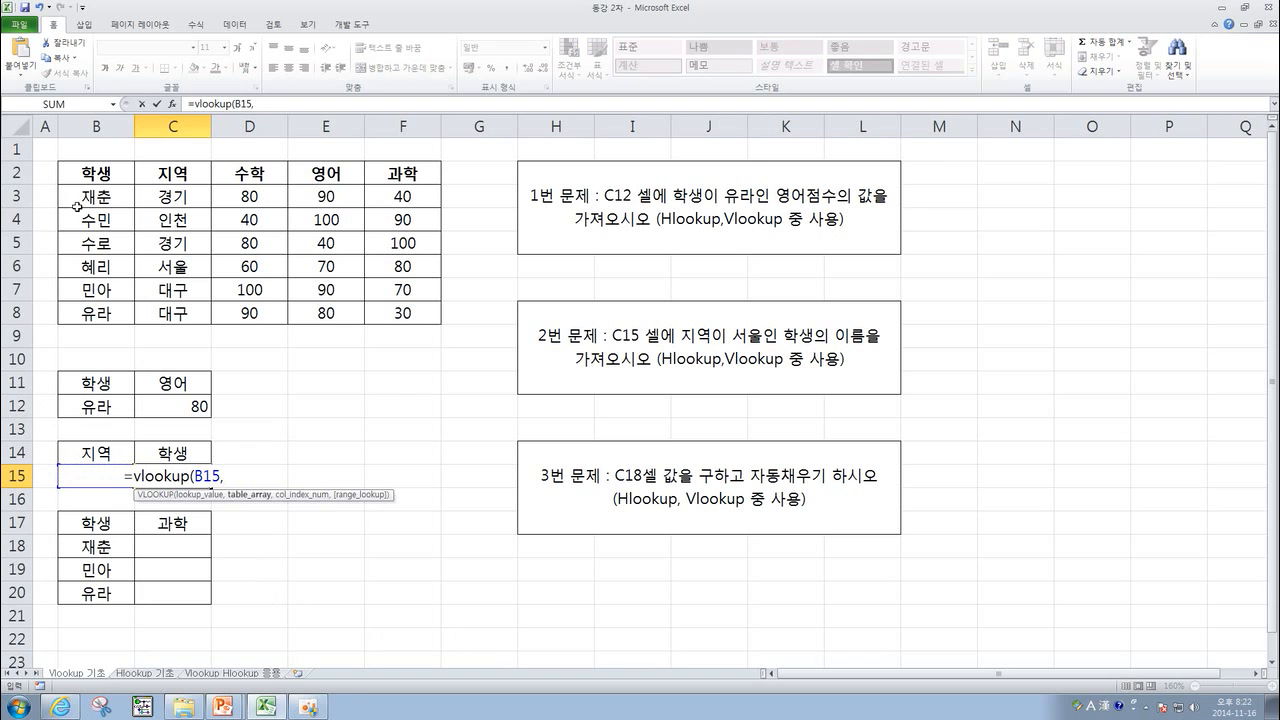
Complete the C15 formula with range B3:C8, column 1 and FALSE for an exact match.
left_click_drag(83, 196, 205, 313)
type(",")
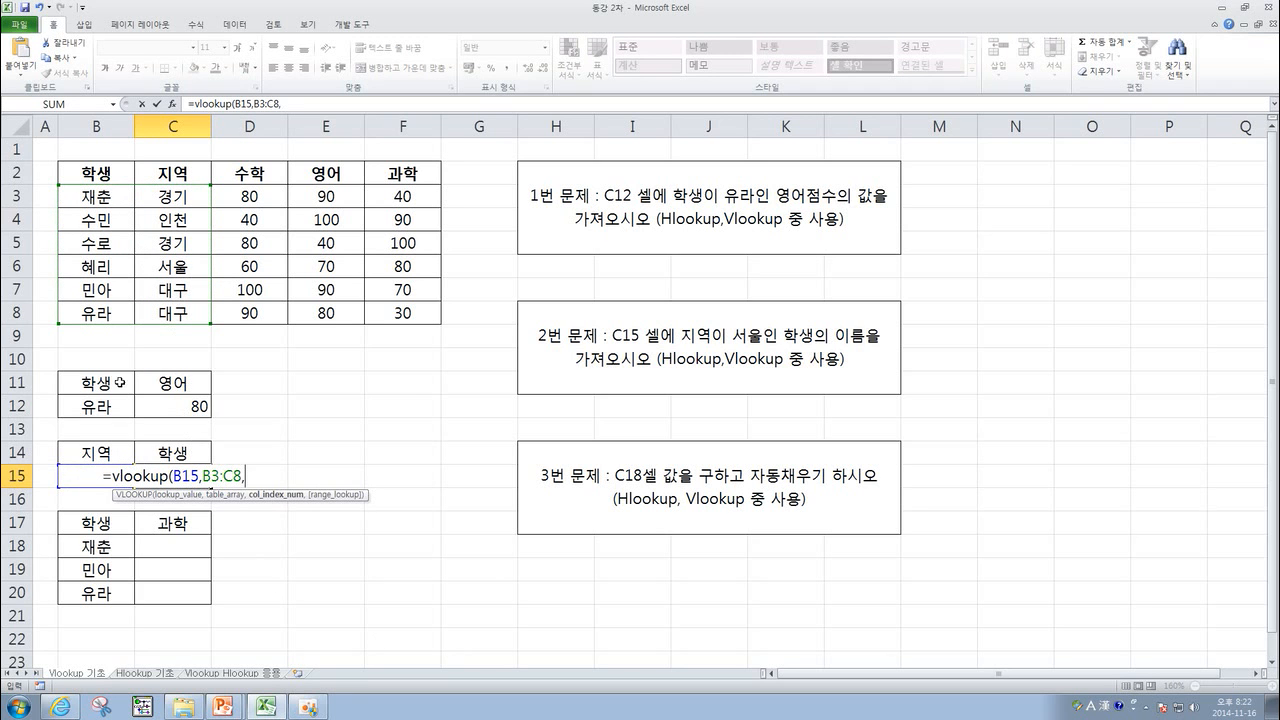
type("1")
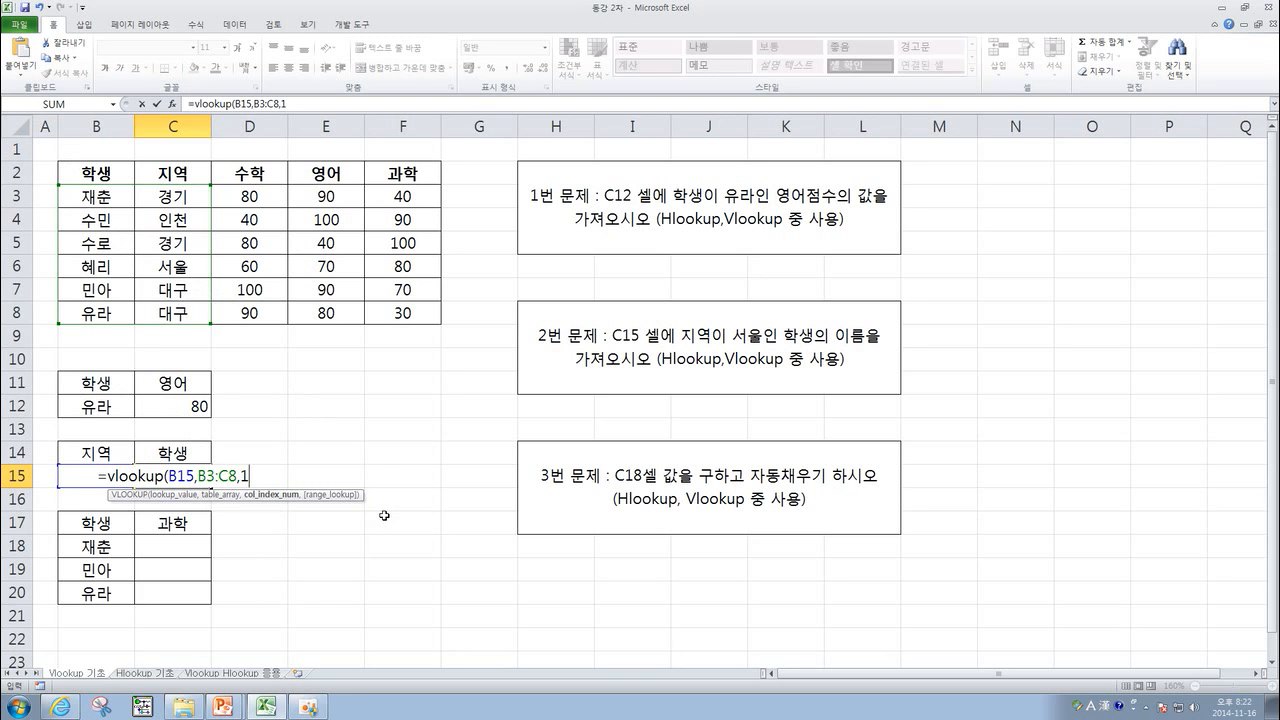
type(",")
double_click(349, 527)
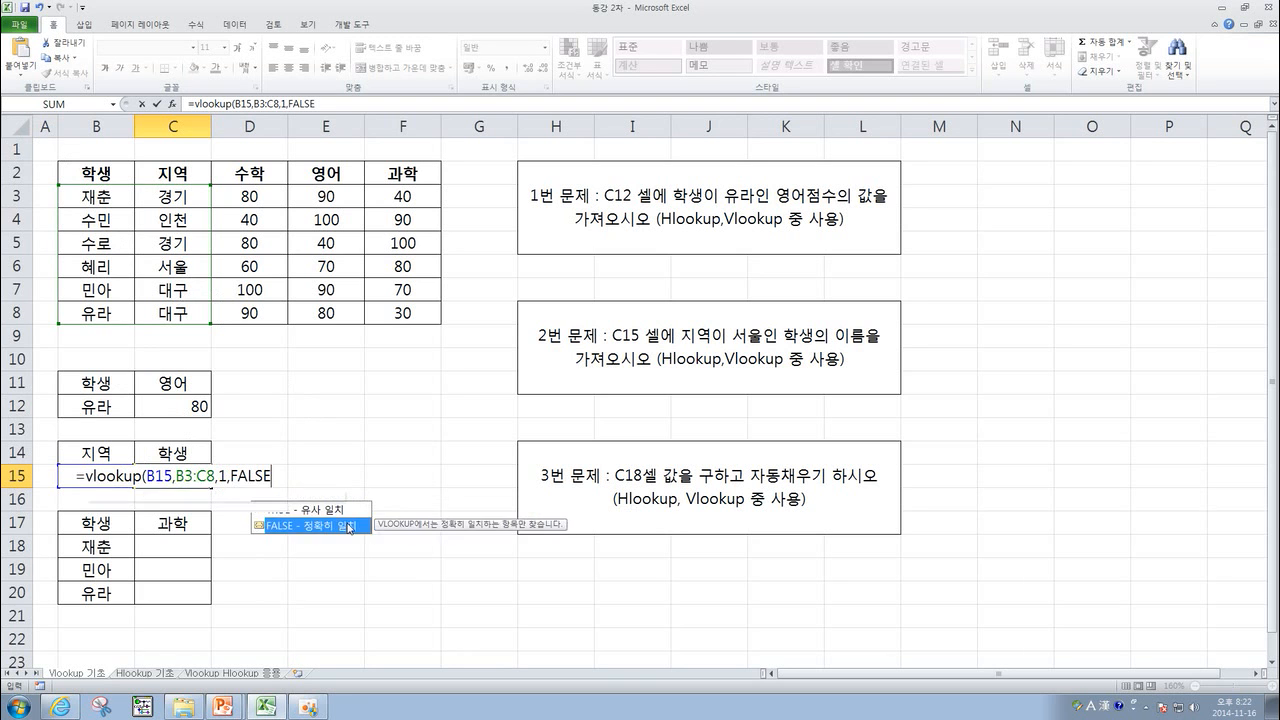
type(")")
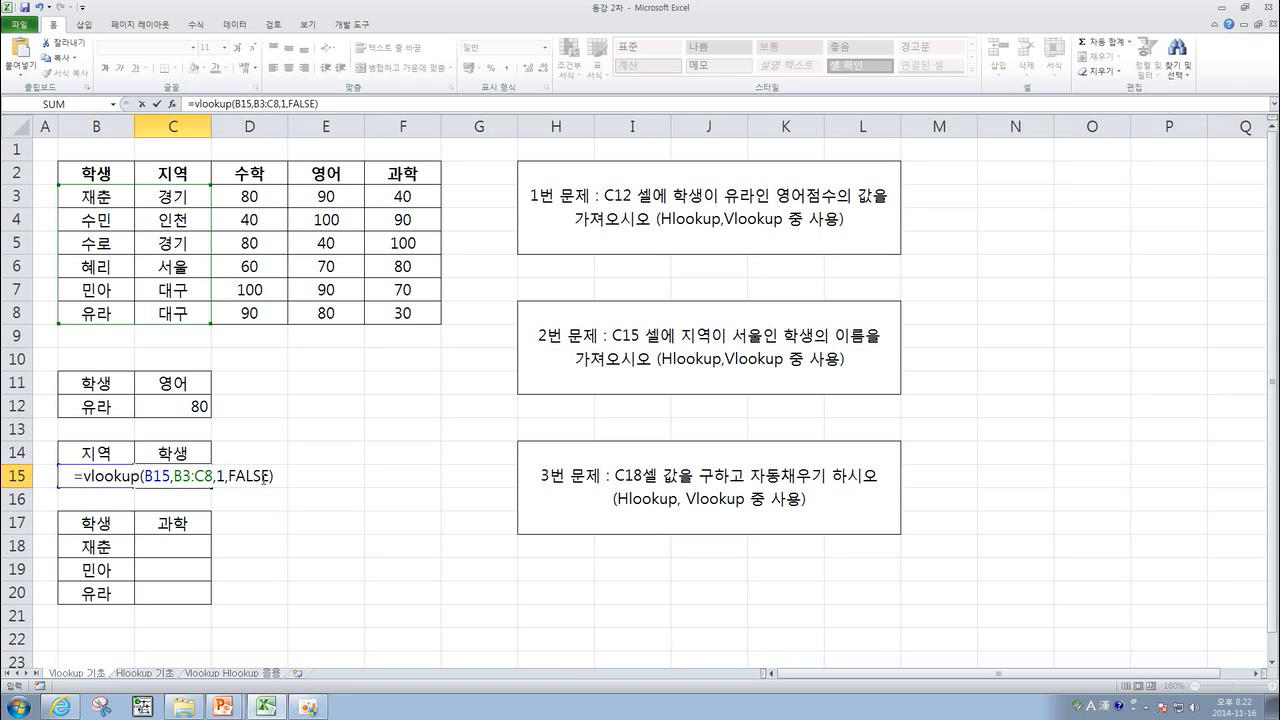
key("Return")
Examine the C15 result against the table's student, region and subject columns.
left_click(190, 480)
left_click(268, 471)
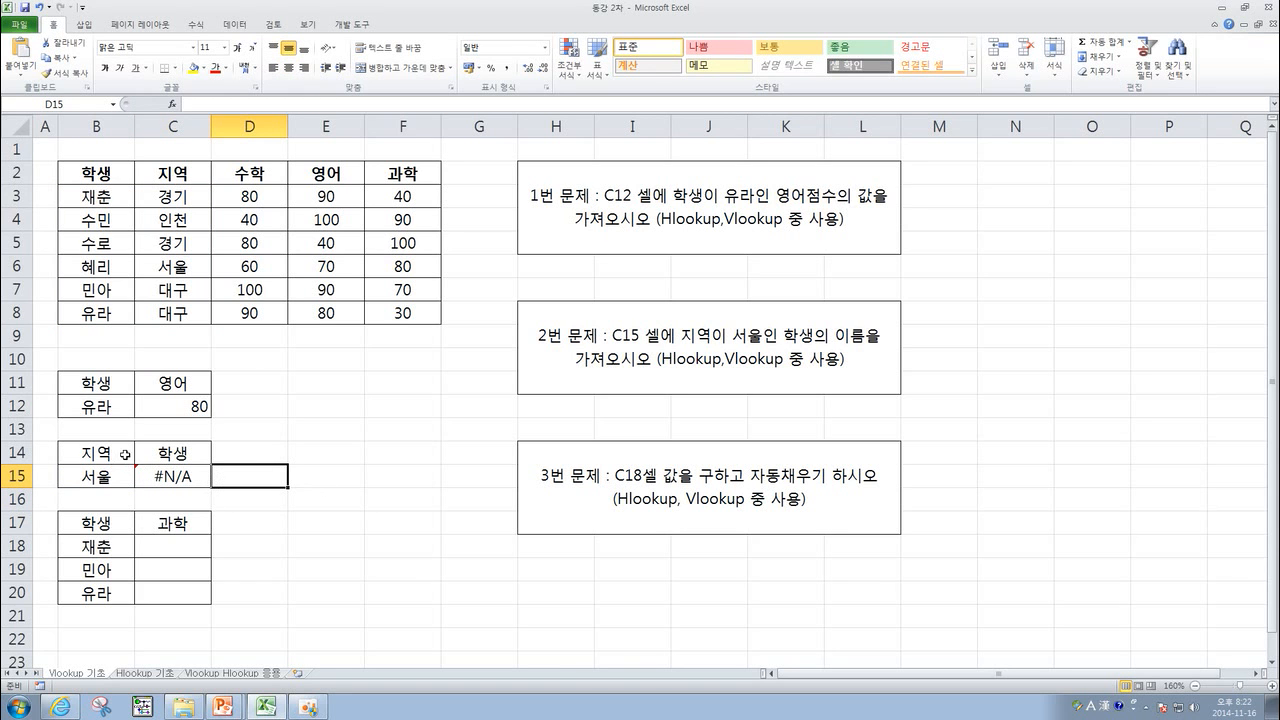
left_click_drag(113, 452, 175, 473)
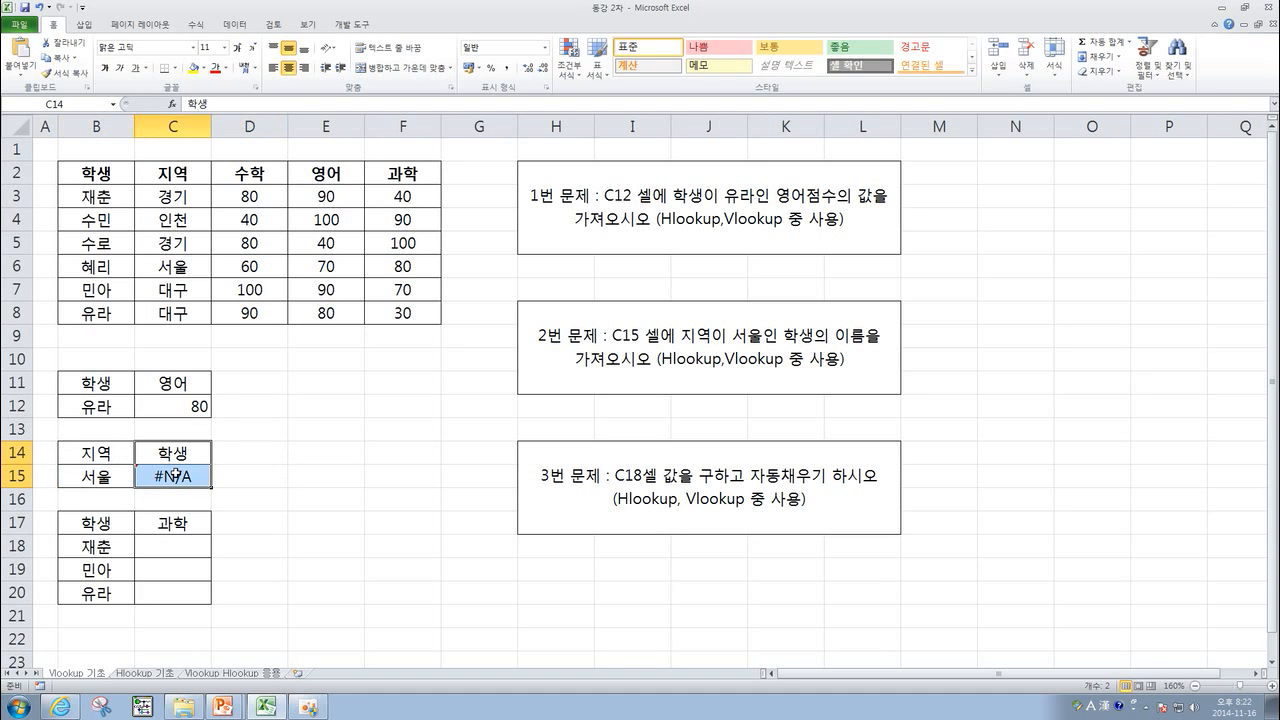
left_click(281, 446)
left_click_drag(84, 176, 382, 314)
left_click(326, 407)
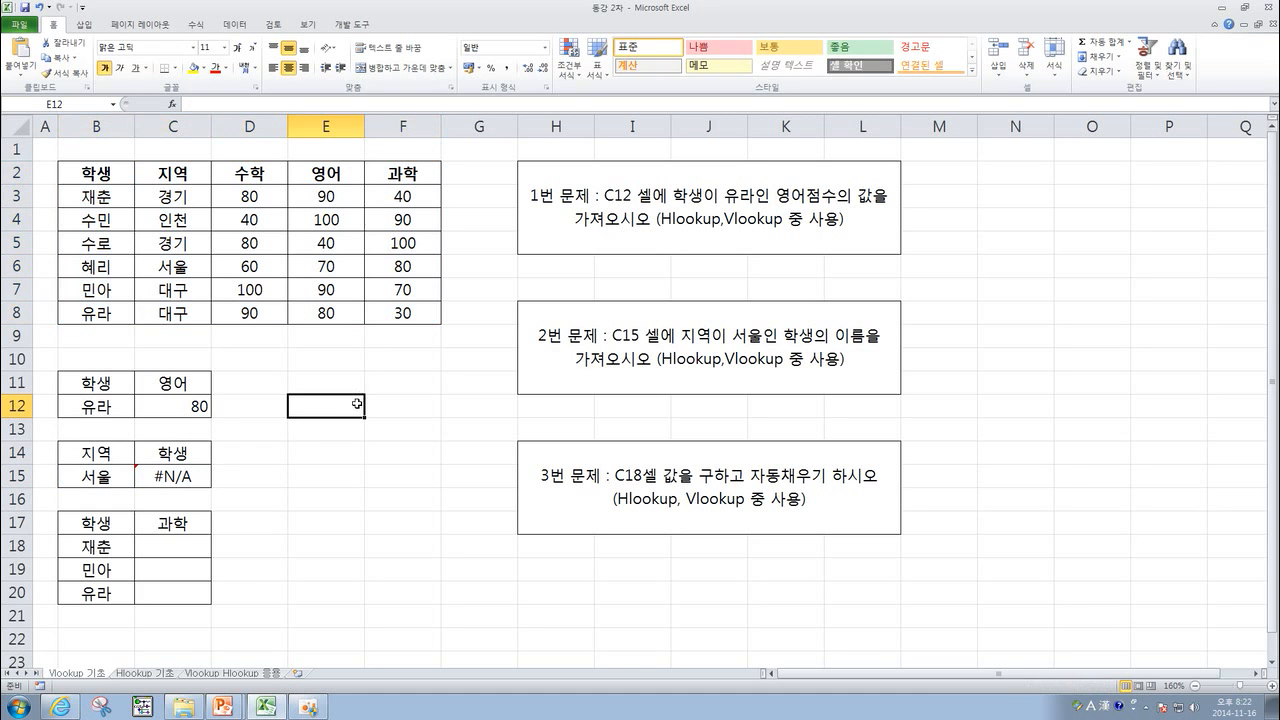
left_click_drag(99, 170, 120, 311)
left_click_drag(178, 176, 180, 314)
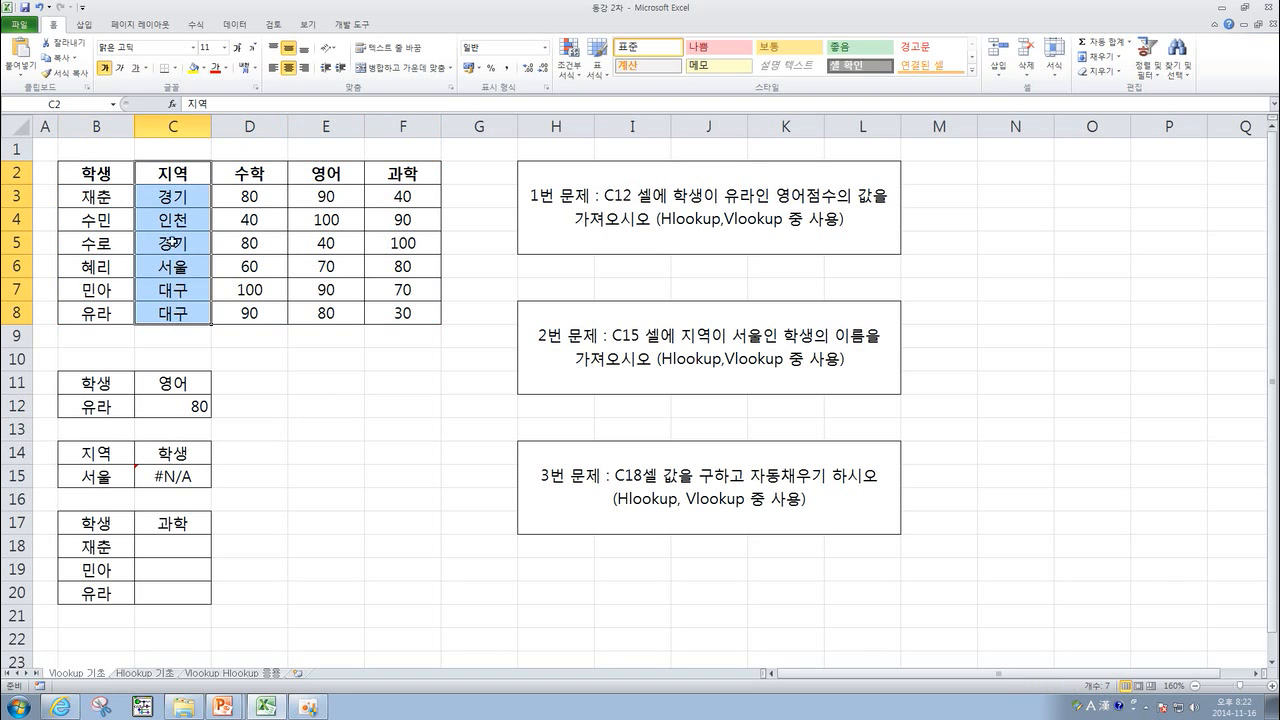
left_click_drag(100, 170, 110, 290)
left_click_drag(176, 172, 180, 314)
left_click_drag(233, 185, 246, 310)
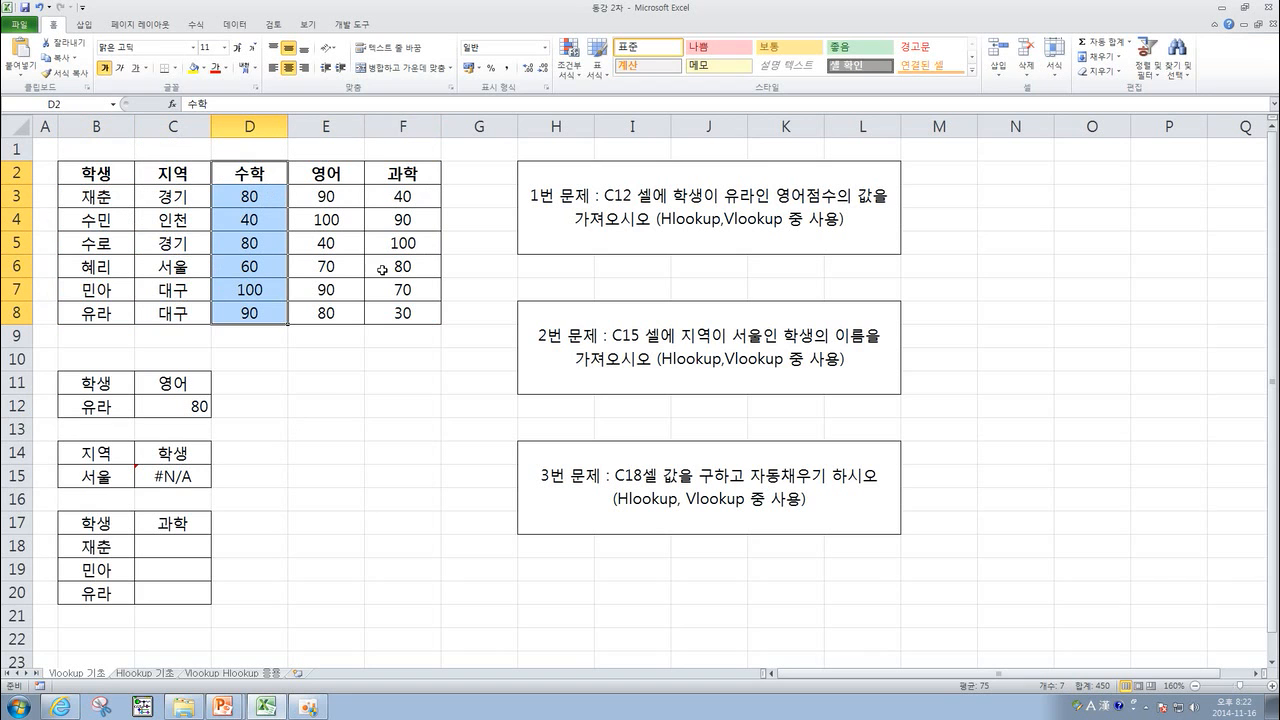
left_click_drag(97, 451, 98, 470)
left_click_drag(172, 451, 172, 472)
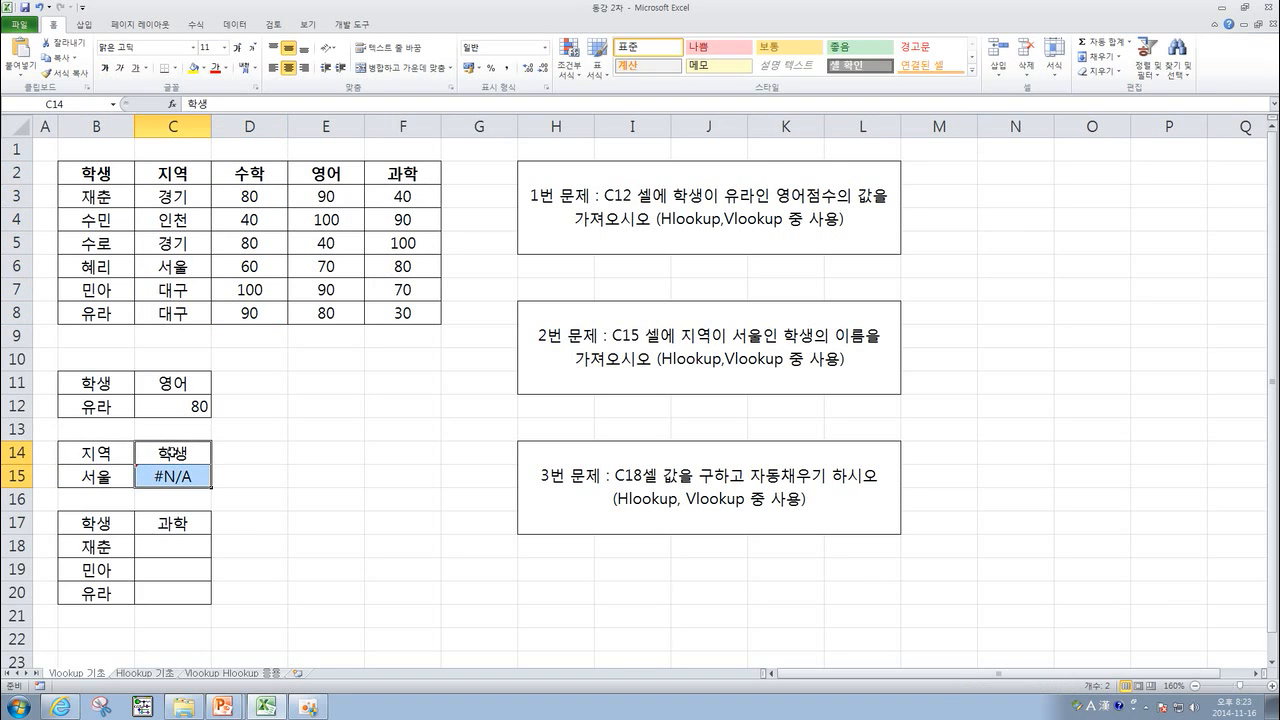
Clear the VLOOKUP formula from C15.
left_click(225, 456)
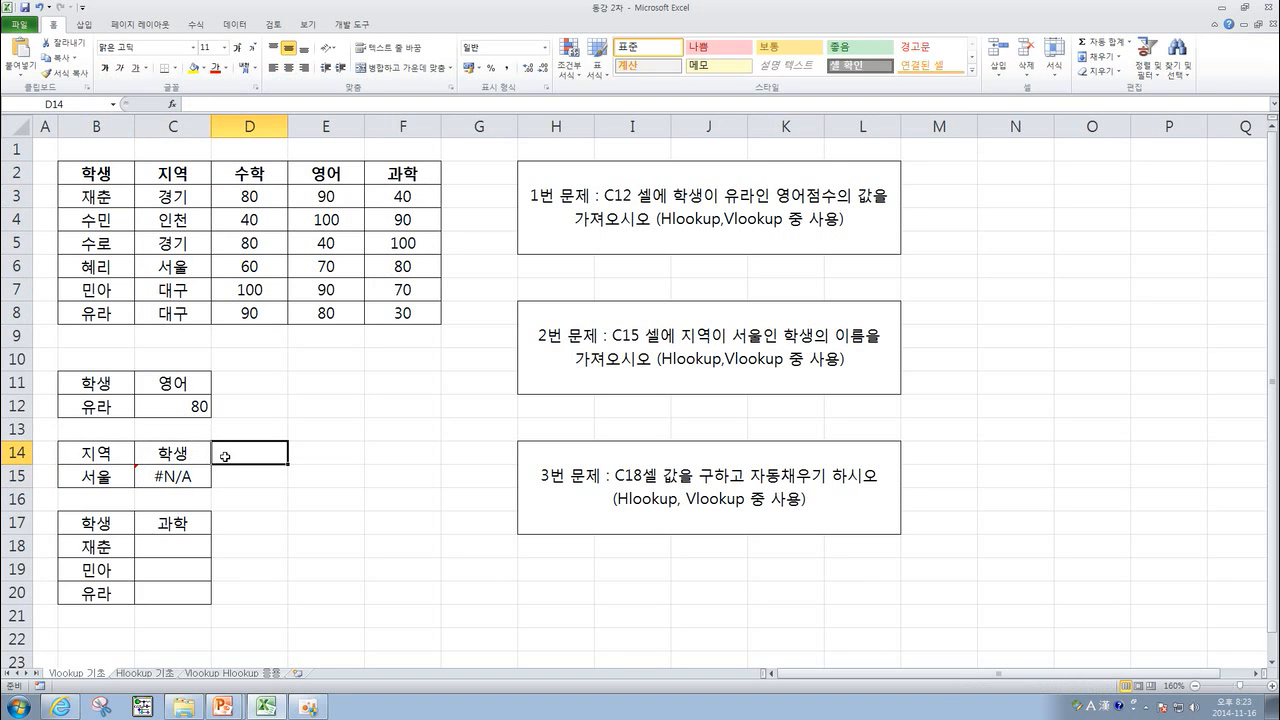
left_click(200, 472)
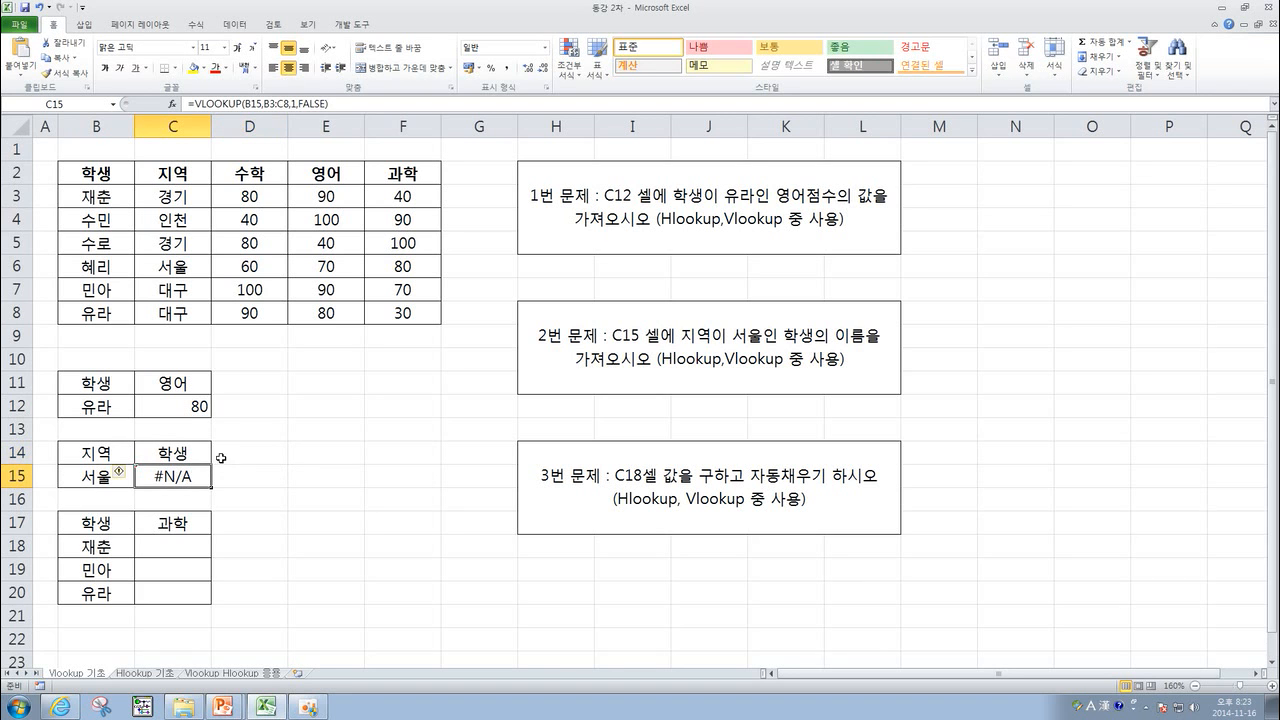
key("Delete")
left_click(231, 451)
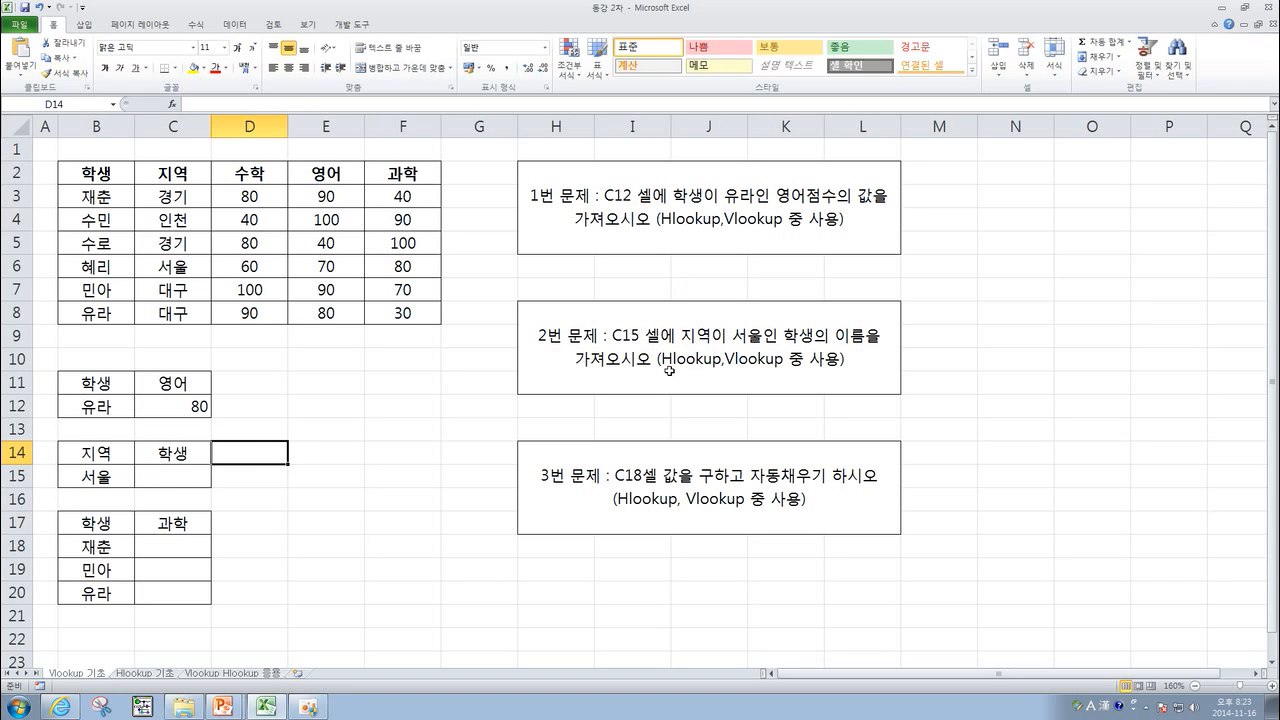
left_click(180, 466)
left_click(120, 468)
left_click(116, 456)
left_click(160, 455)
left_click(170, 474)
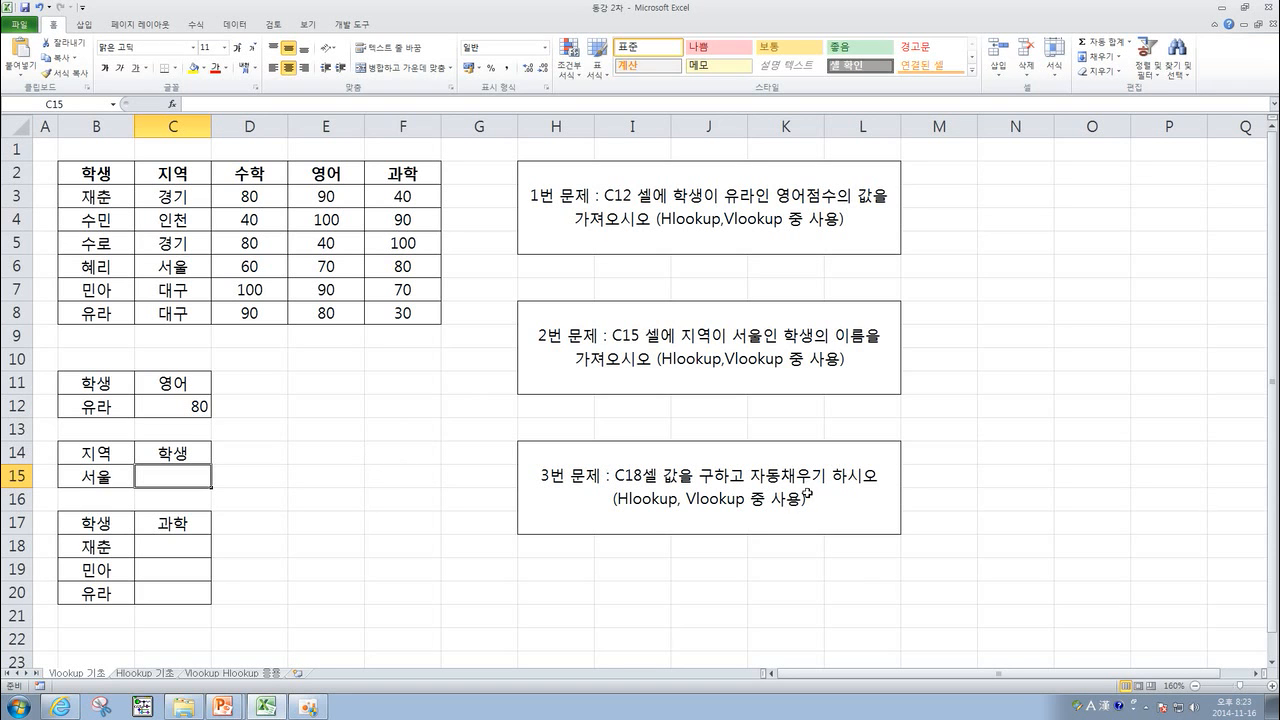
Start a VLOOKUP formula in C18 with the text "재춘" as the lookup value.
left_click(170, 542)
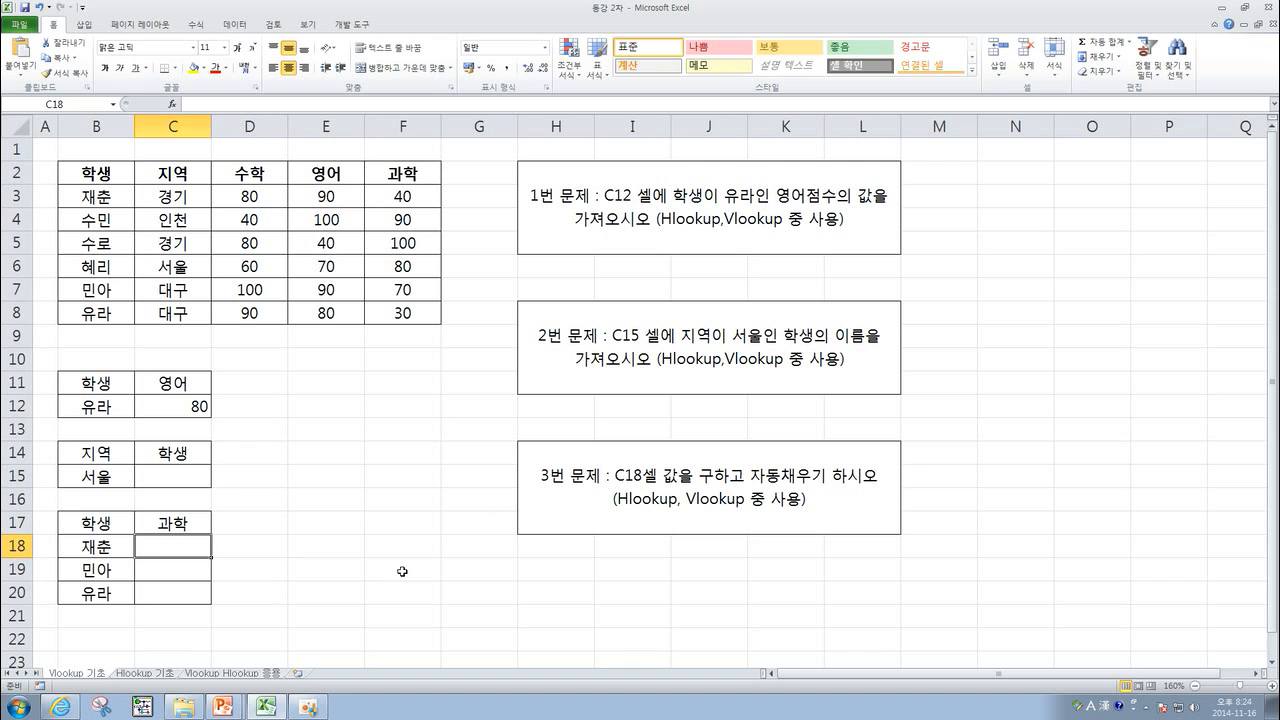
type("=v")
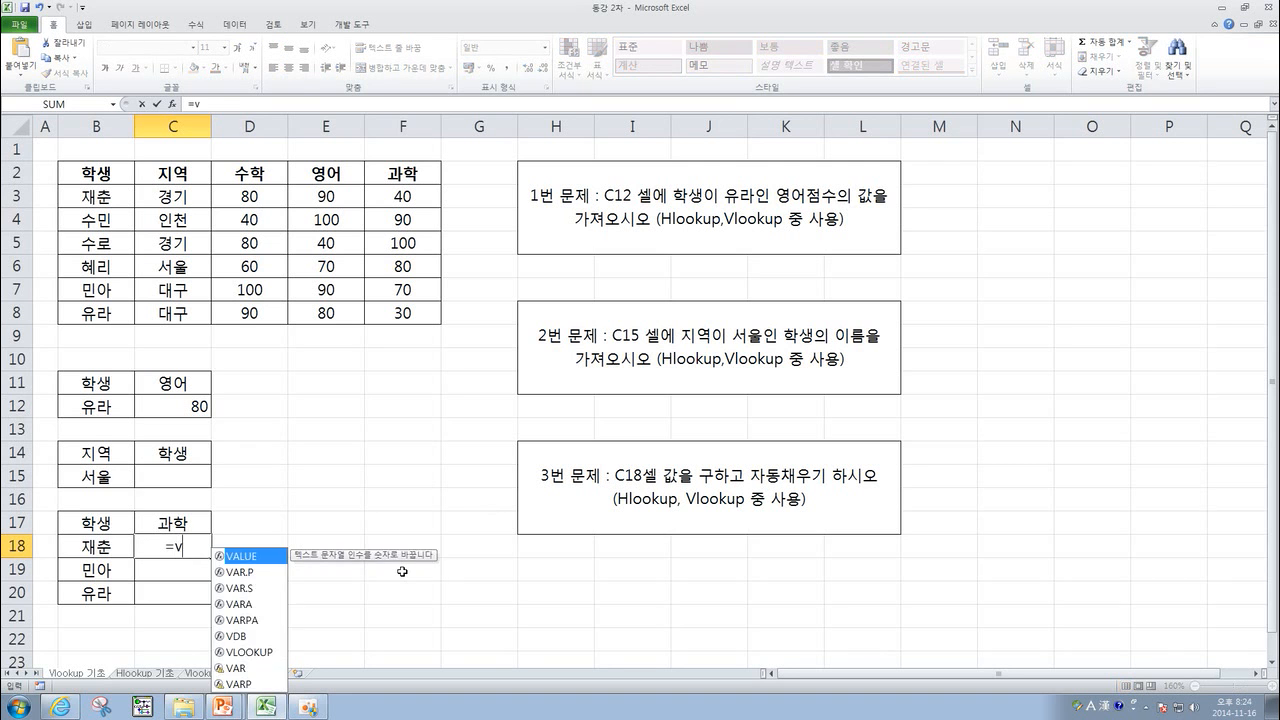
type("lookup(")
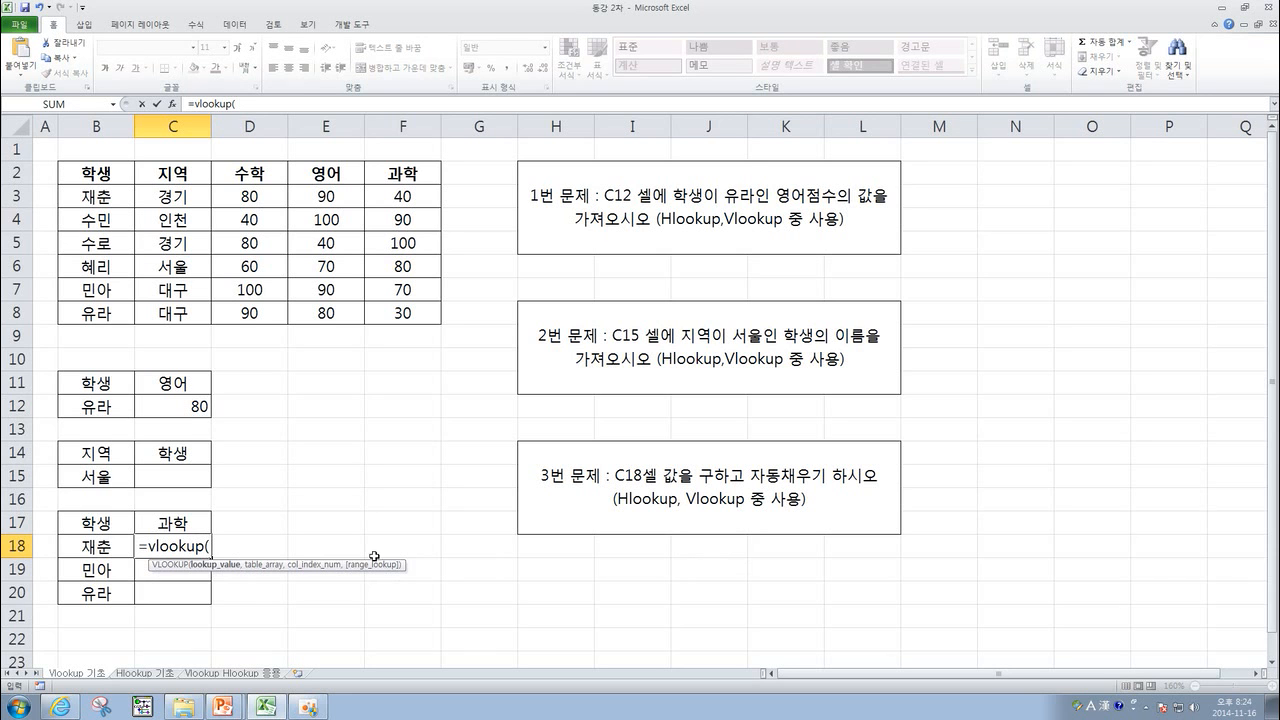
left_click(106, 546)
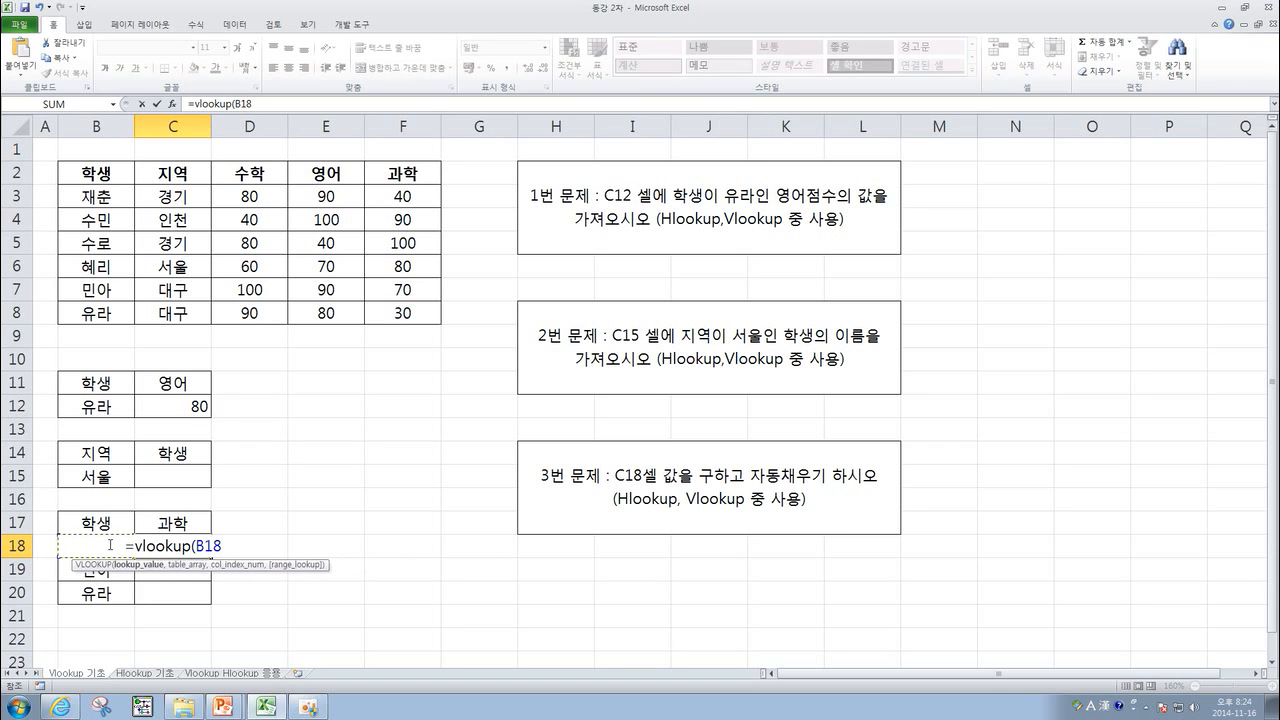
key("BackSpace")
key("BackSpace")
key("BackSpace")
type("\"재춘\"")
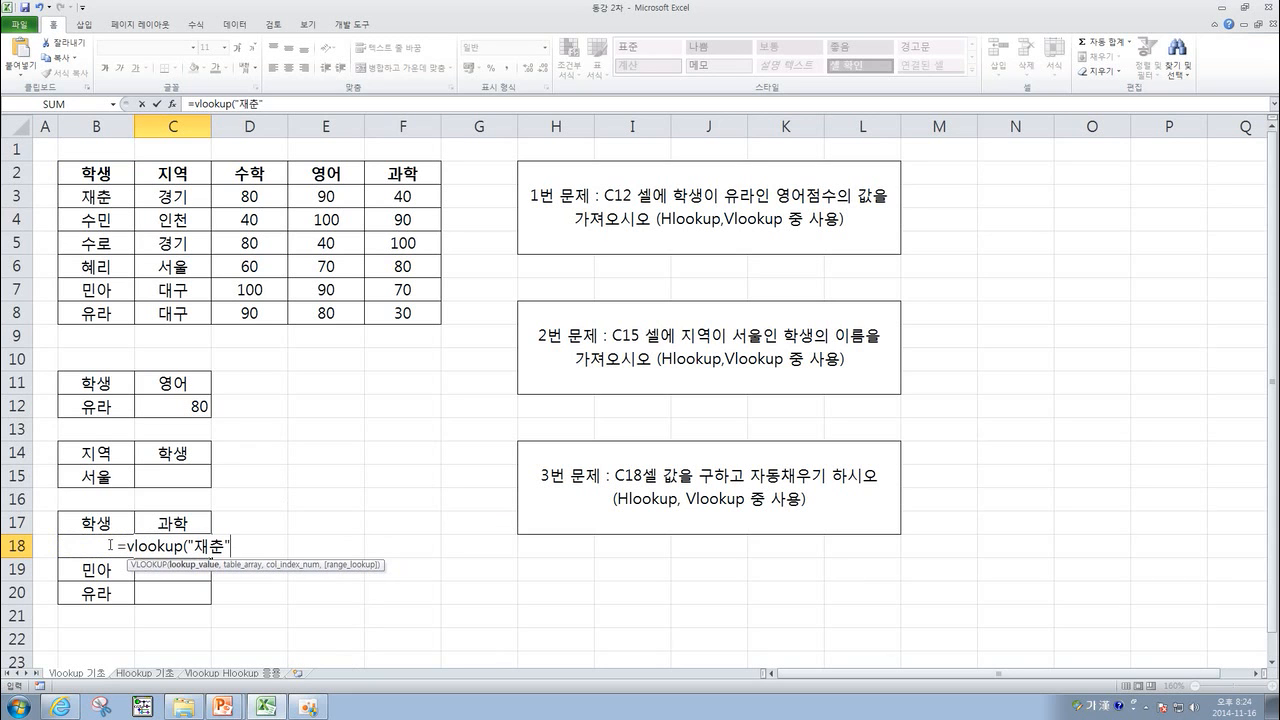
type(",")
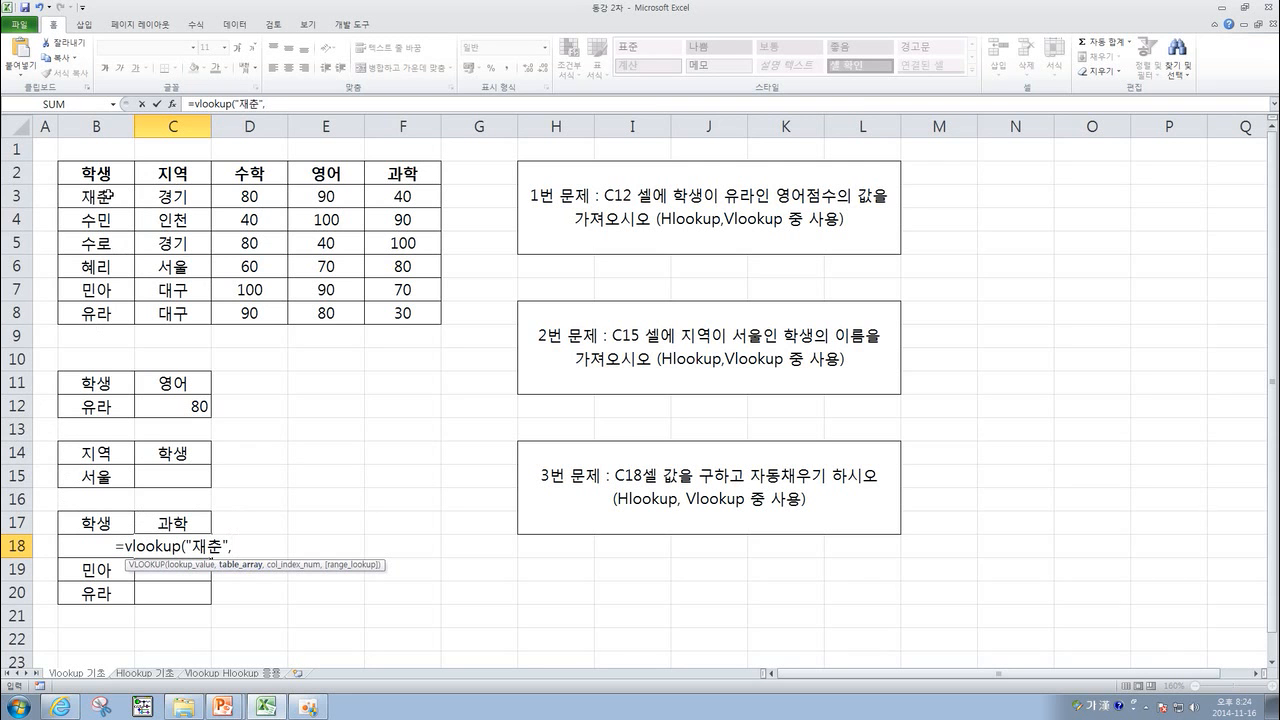
Complete the C18 formula with range B3:F8, column 5 and FALSE for an exact match.
left_click_drag(100, 194, 402, 308)
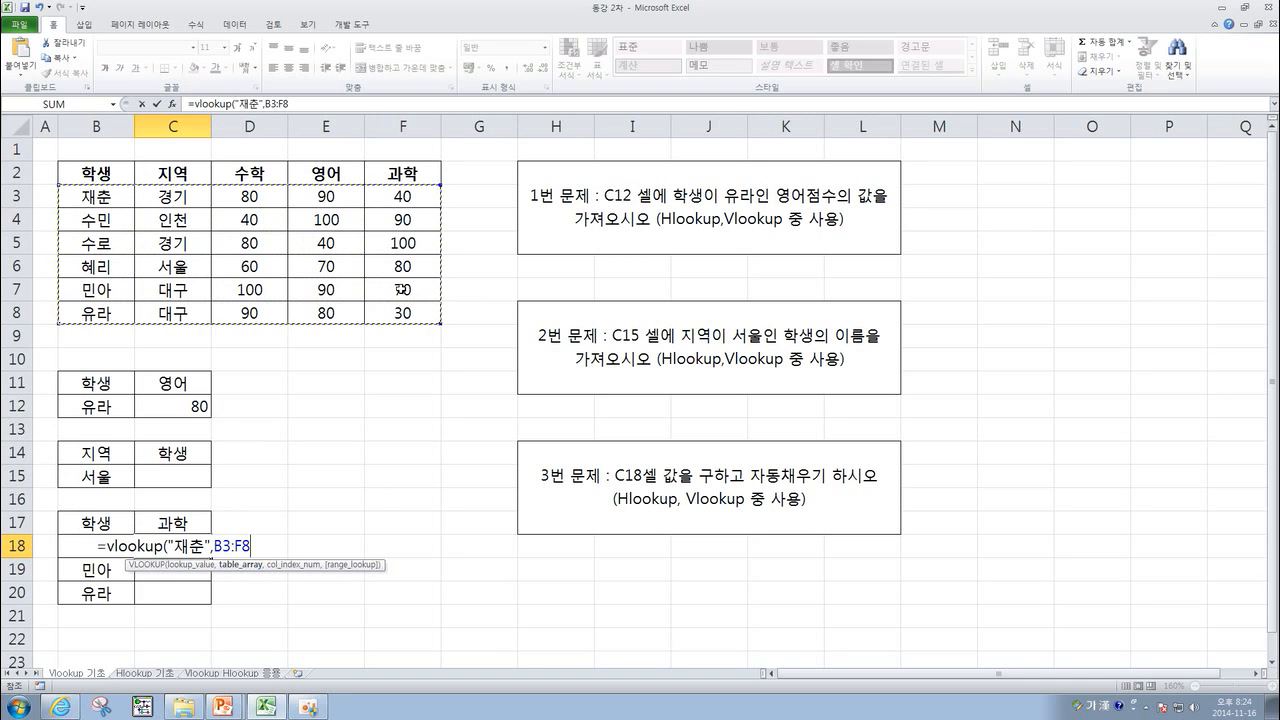
type(",")
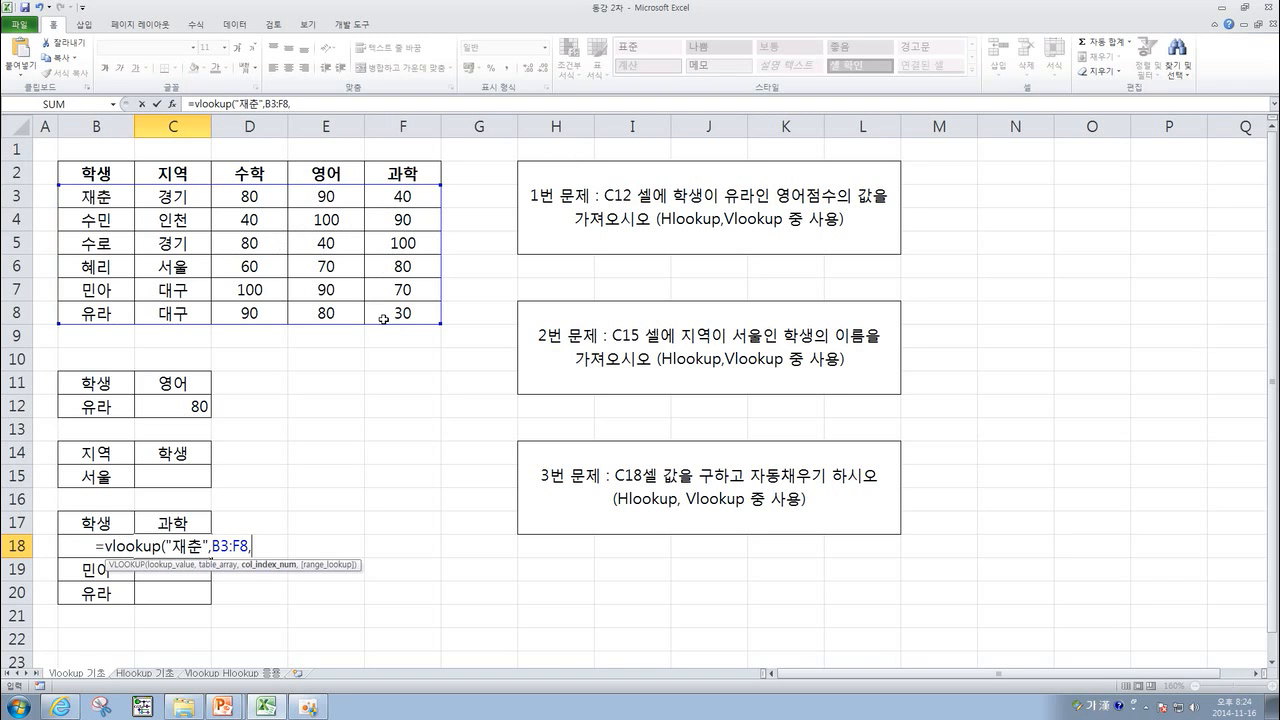
type("5,")
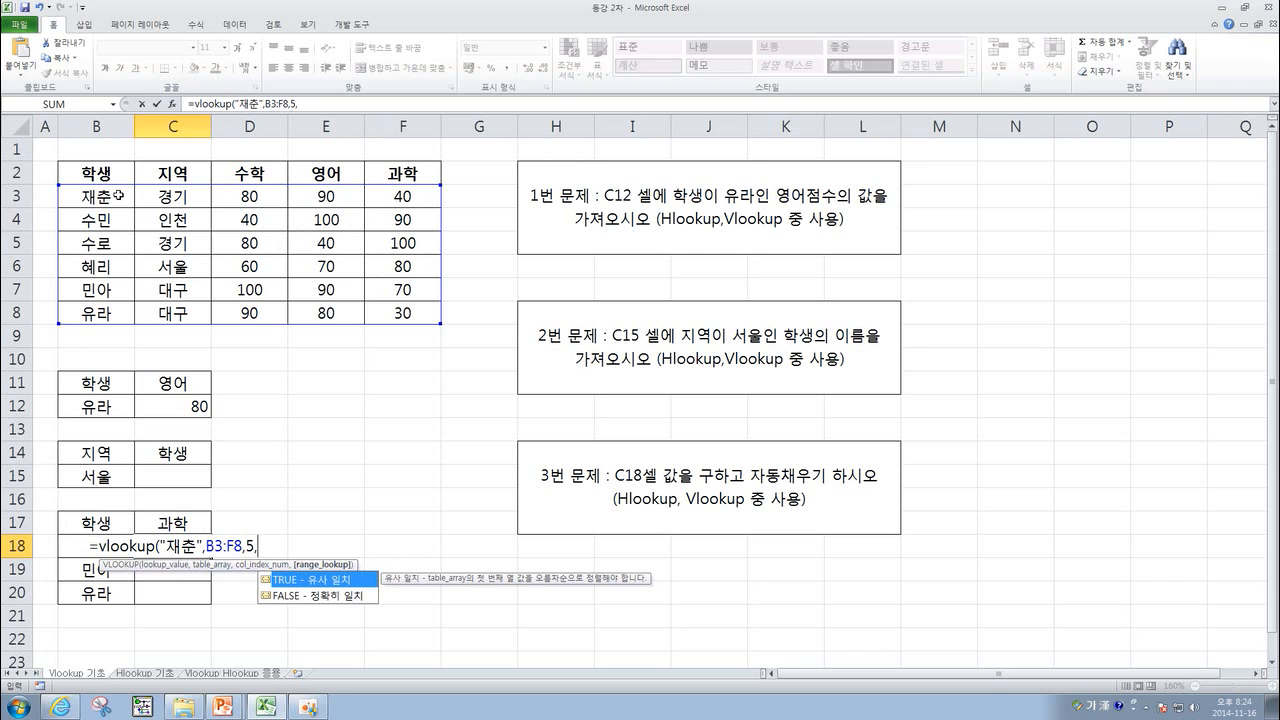
double_click(327, 597)
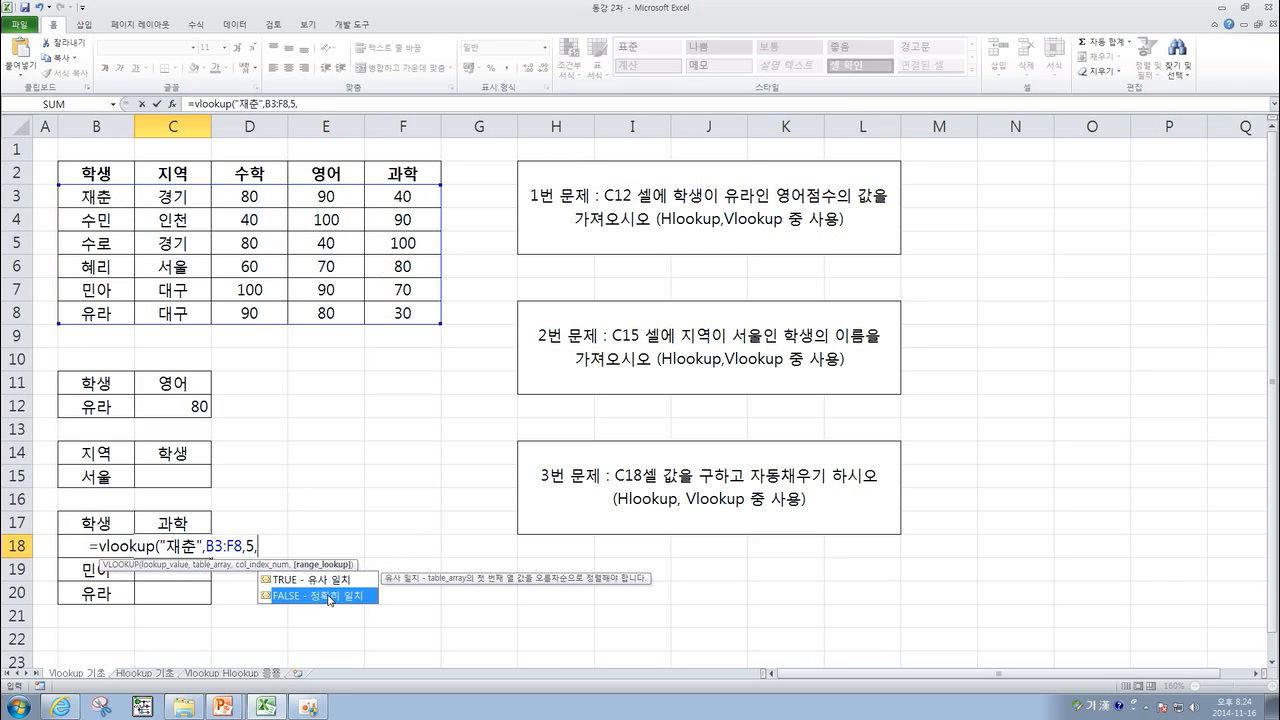
type(")")
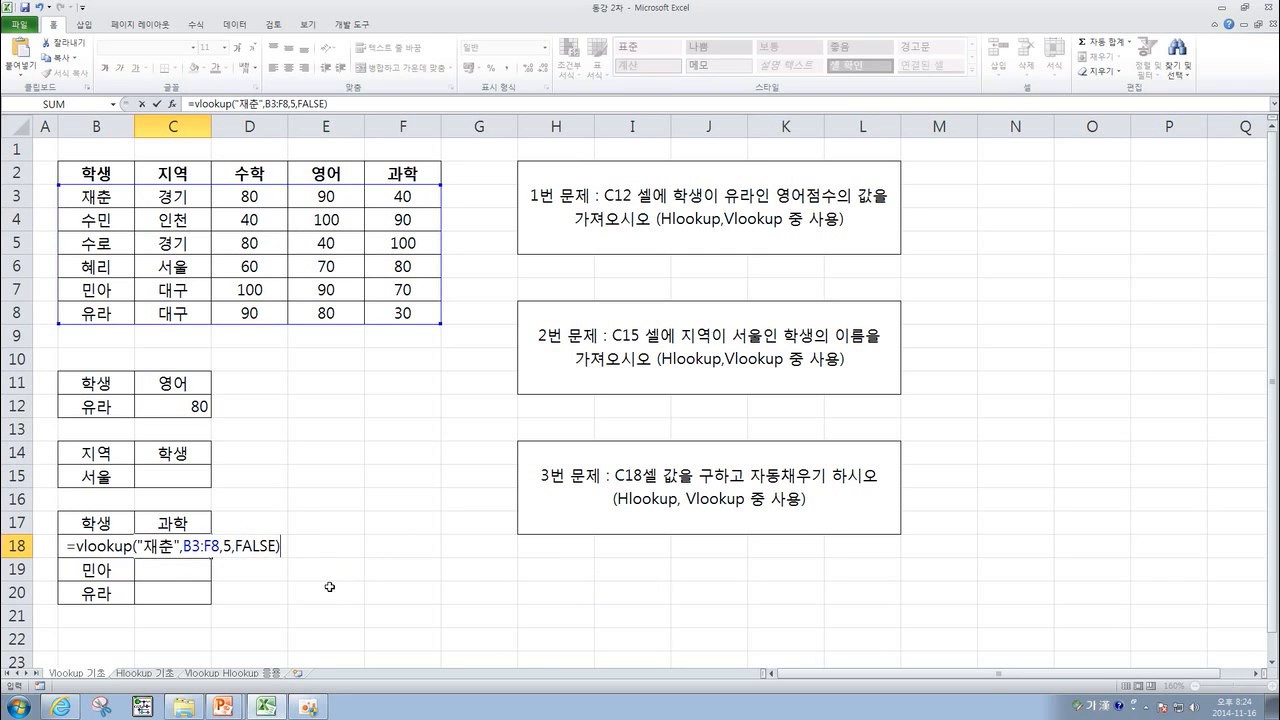
key("Return")
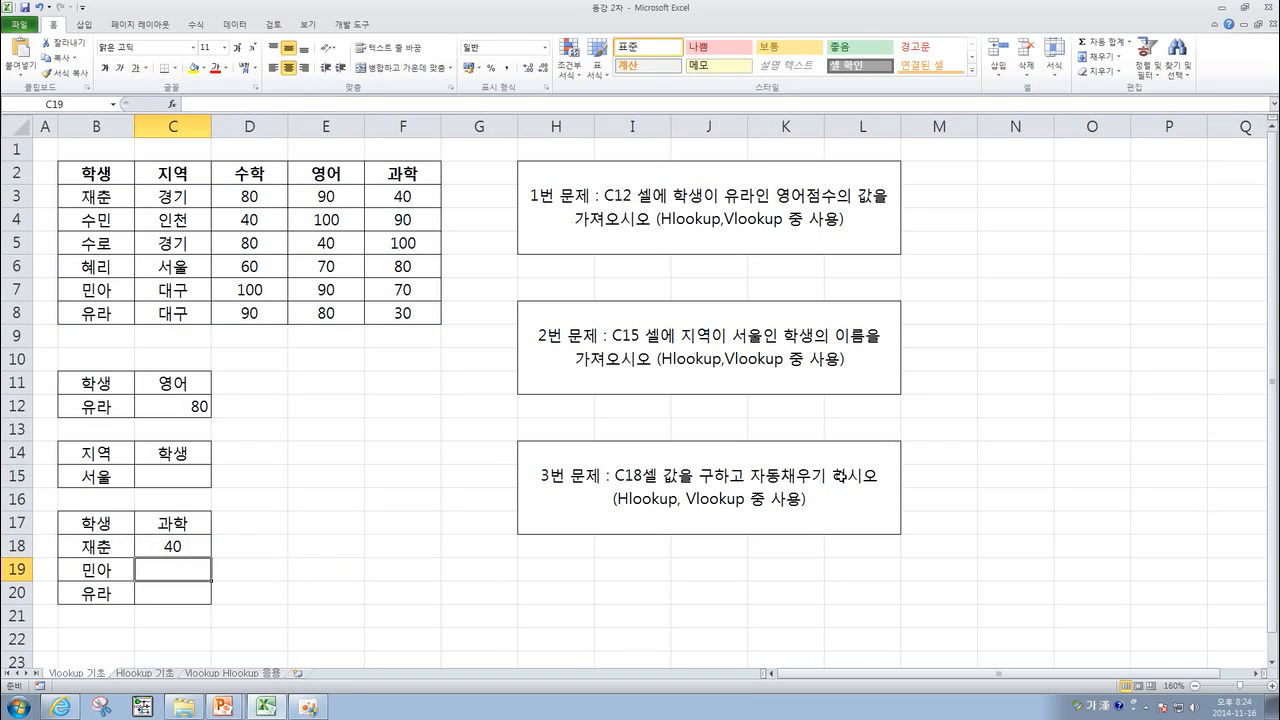
Fill the C18 formula down through C20.
left_click(172, 546)
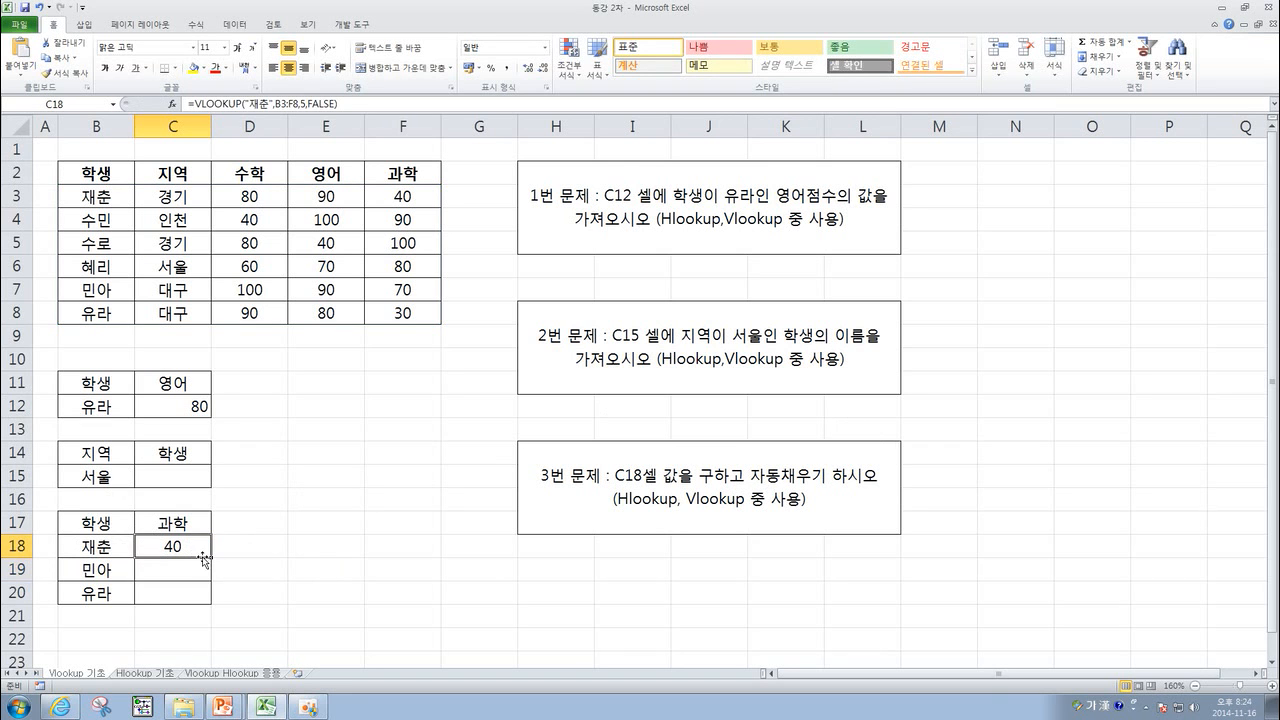
left_click_drag(211, 557, 186, 590)
left_click(252, 572)
left_click(282, 571)
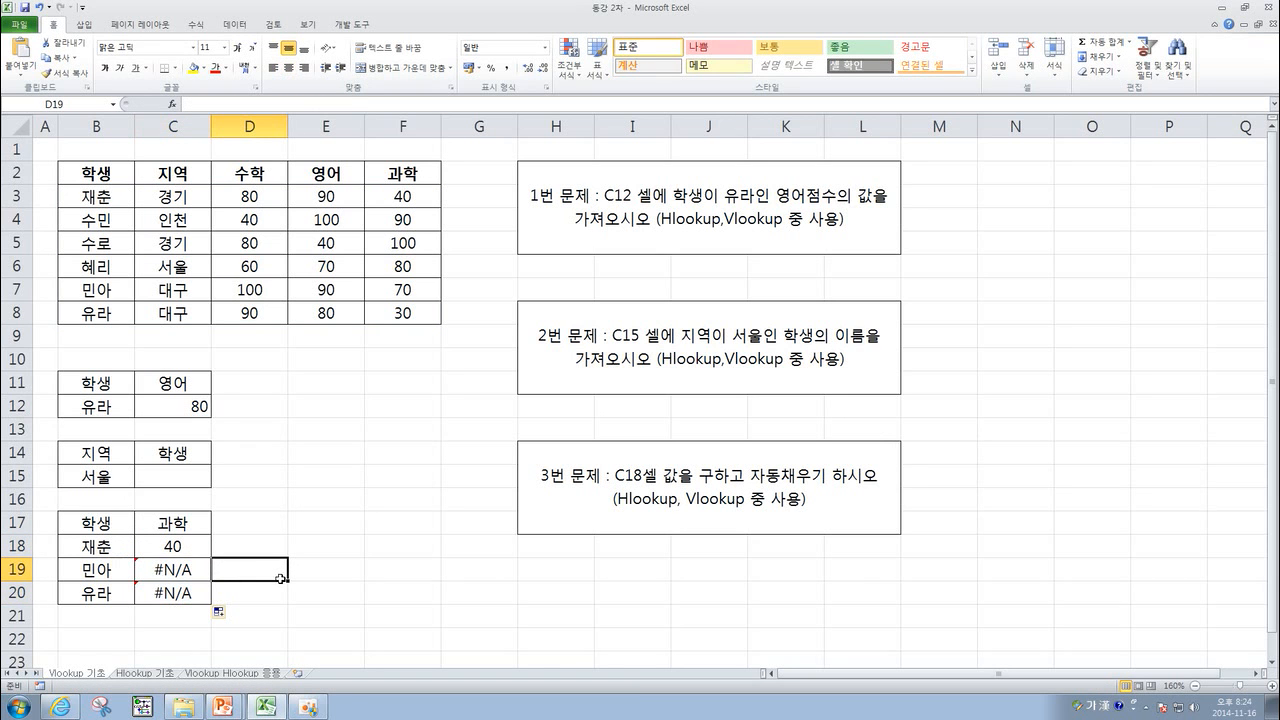
Inspect the formulas in C18 and C19 to compare their lookup values and table ranges.
left_click(177, 546)
key("BackSpace")
key("Escape")
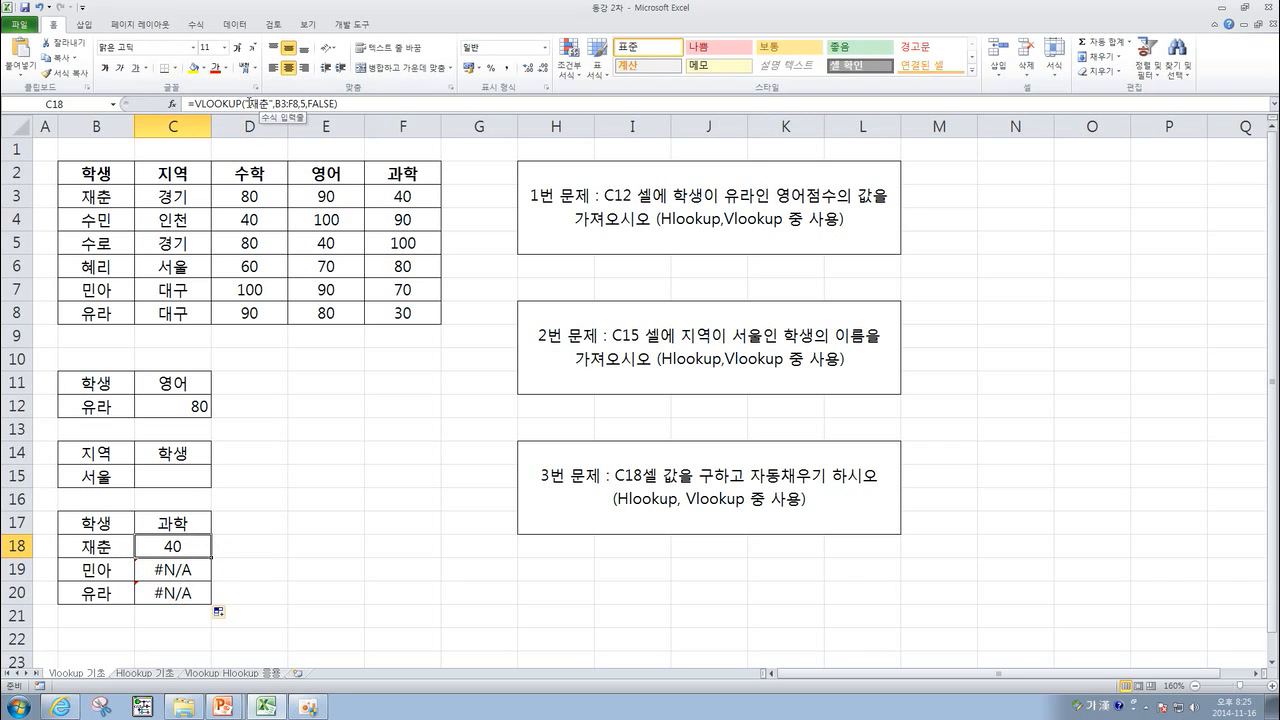
left_click_drag(248, 104, 271, 104)
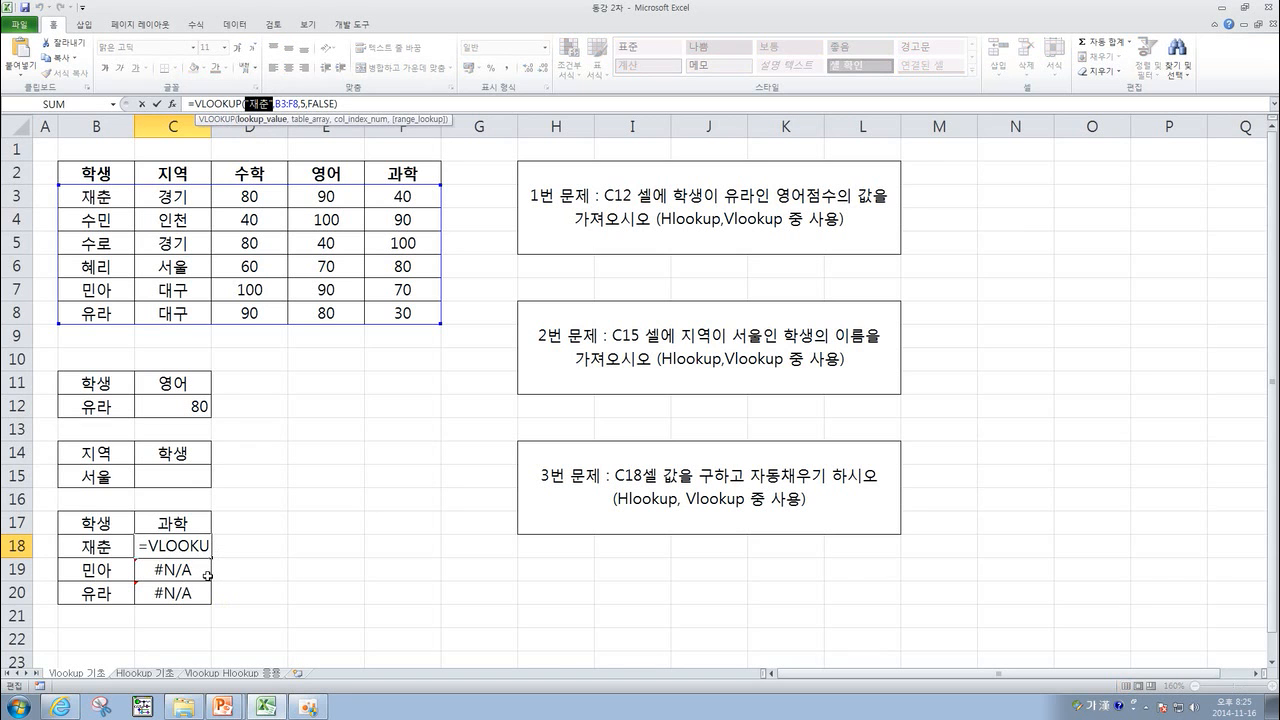
key("Return")
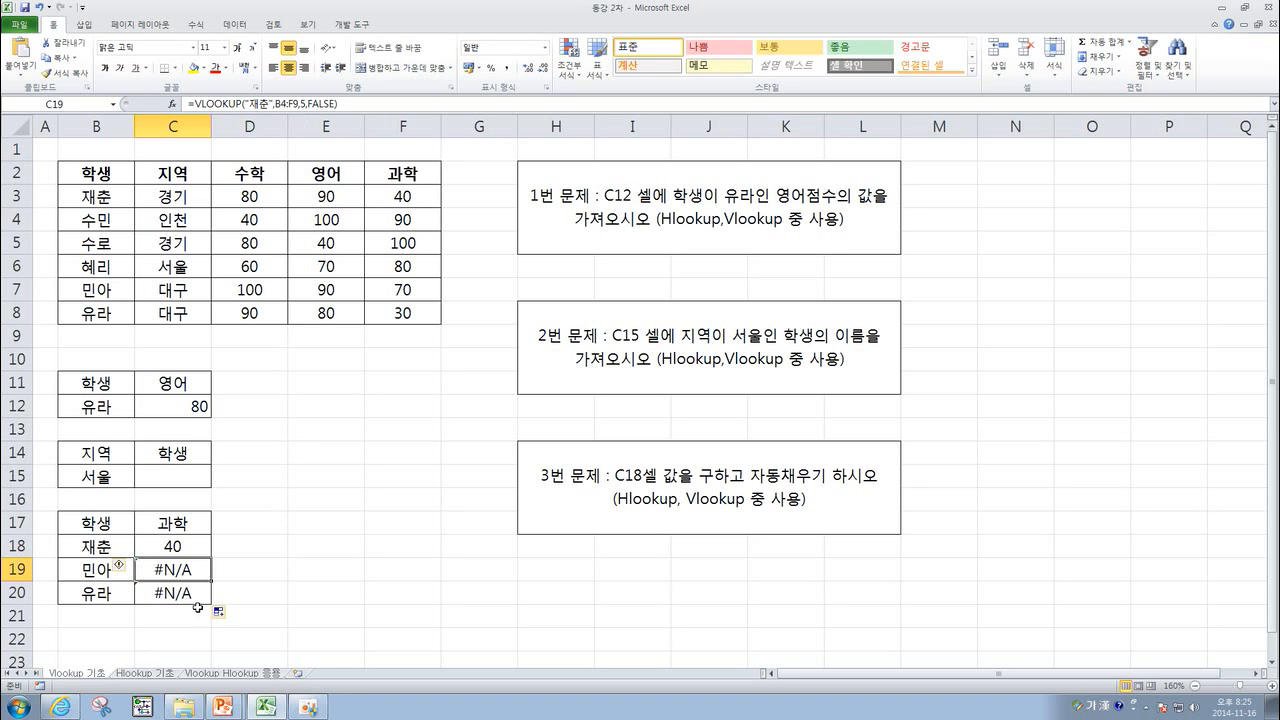
left_click(98, 572)
left_click(178, 571)
left_click(176, 546)
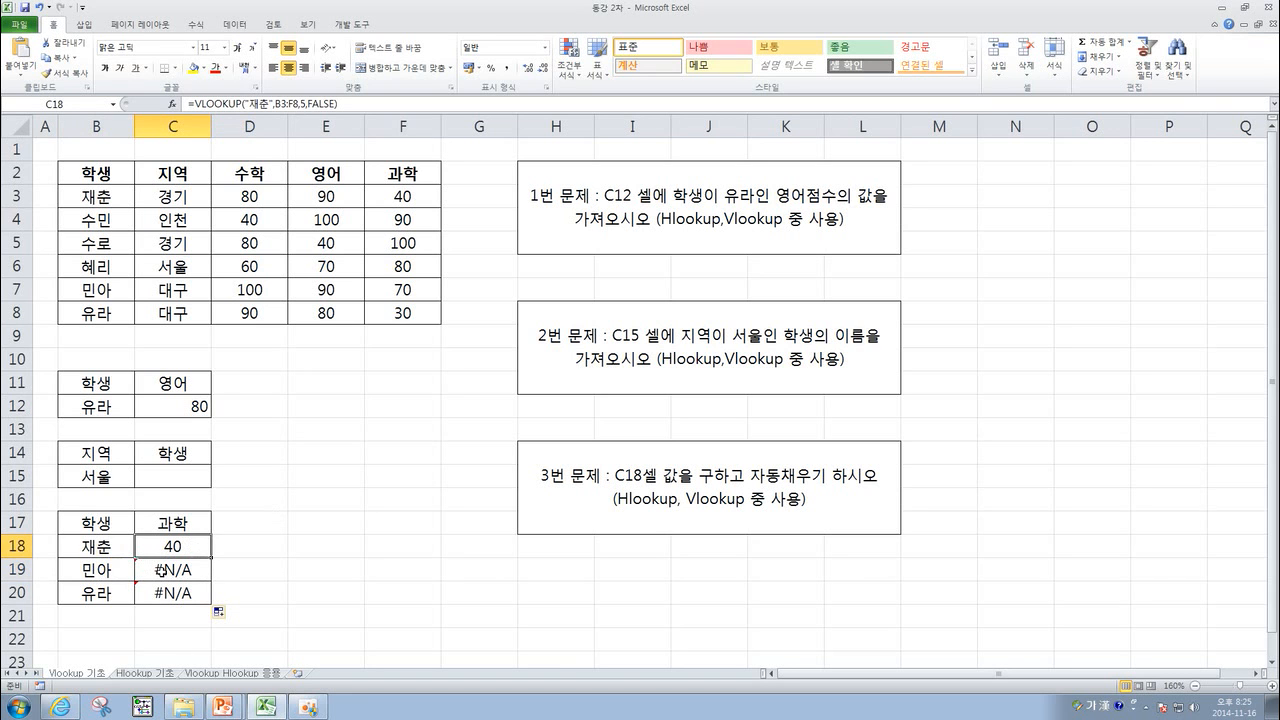
Replace the "재춘" lookup value in the C18 formula with a reference to B18.
left_click(272, 103)
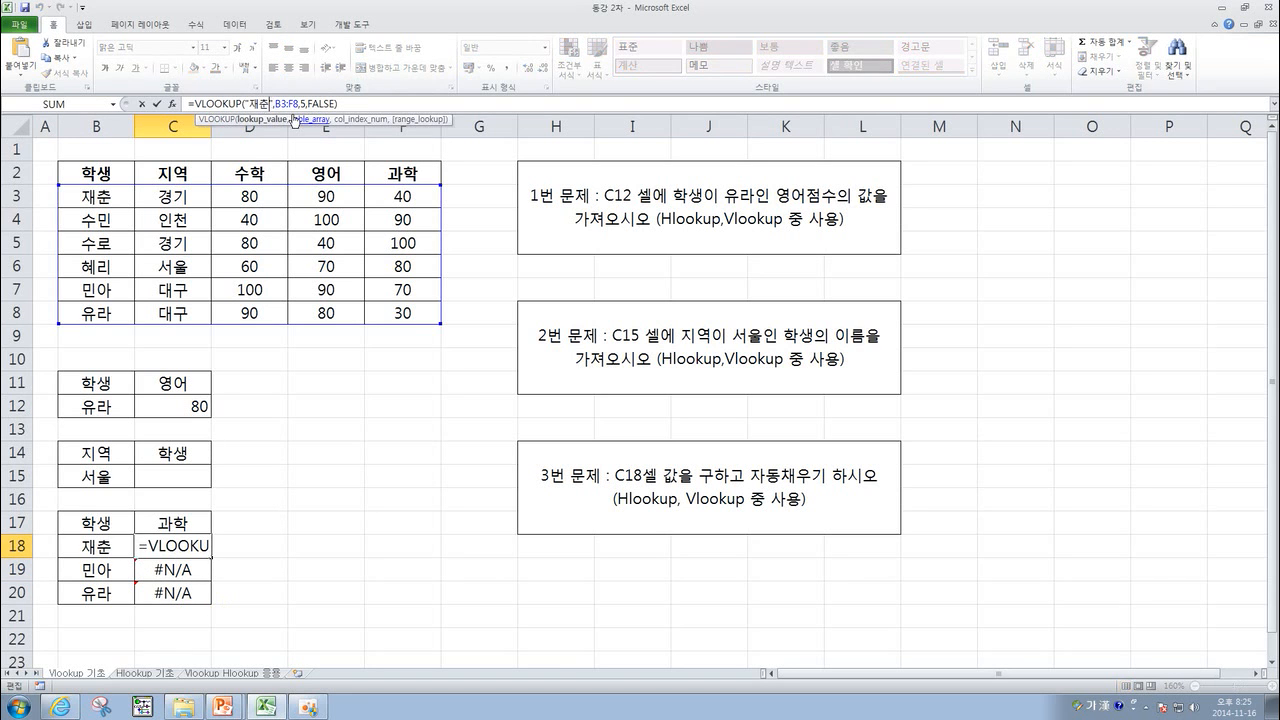
key("BackSpace")
key("BackSpace")
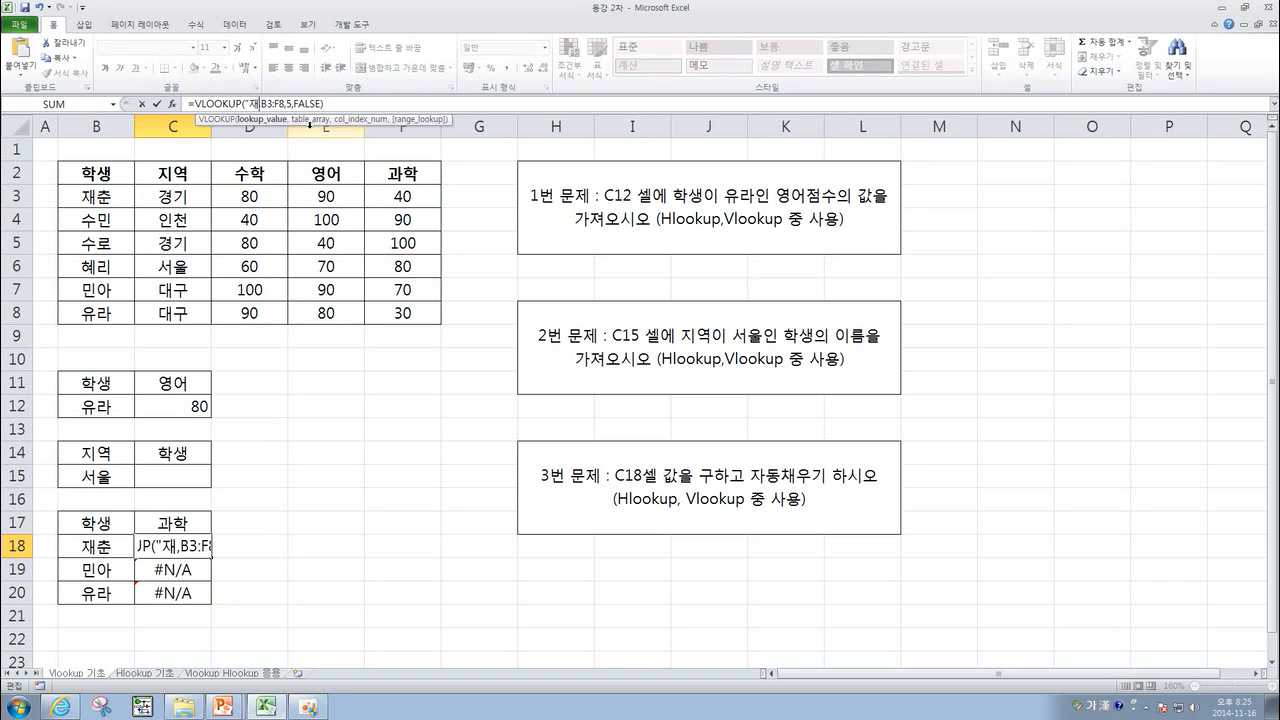
key("BackSpace")
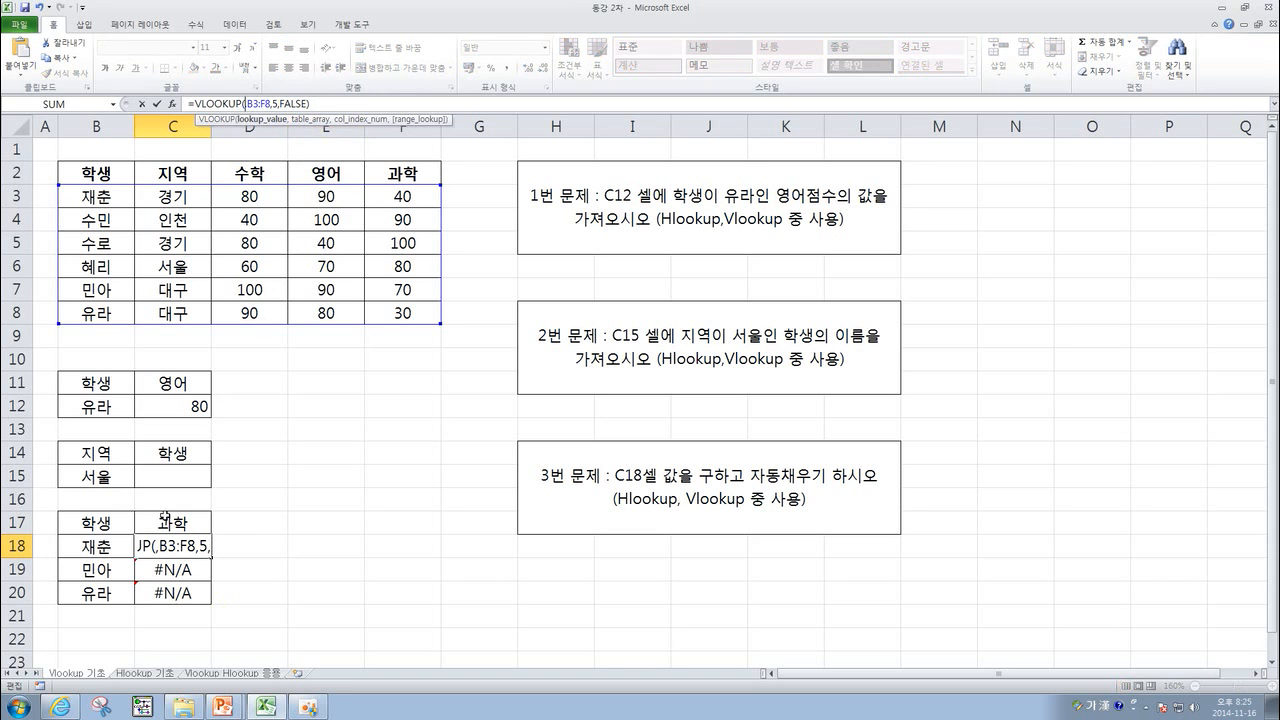
left_click(102, 545)
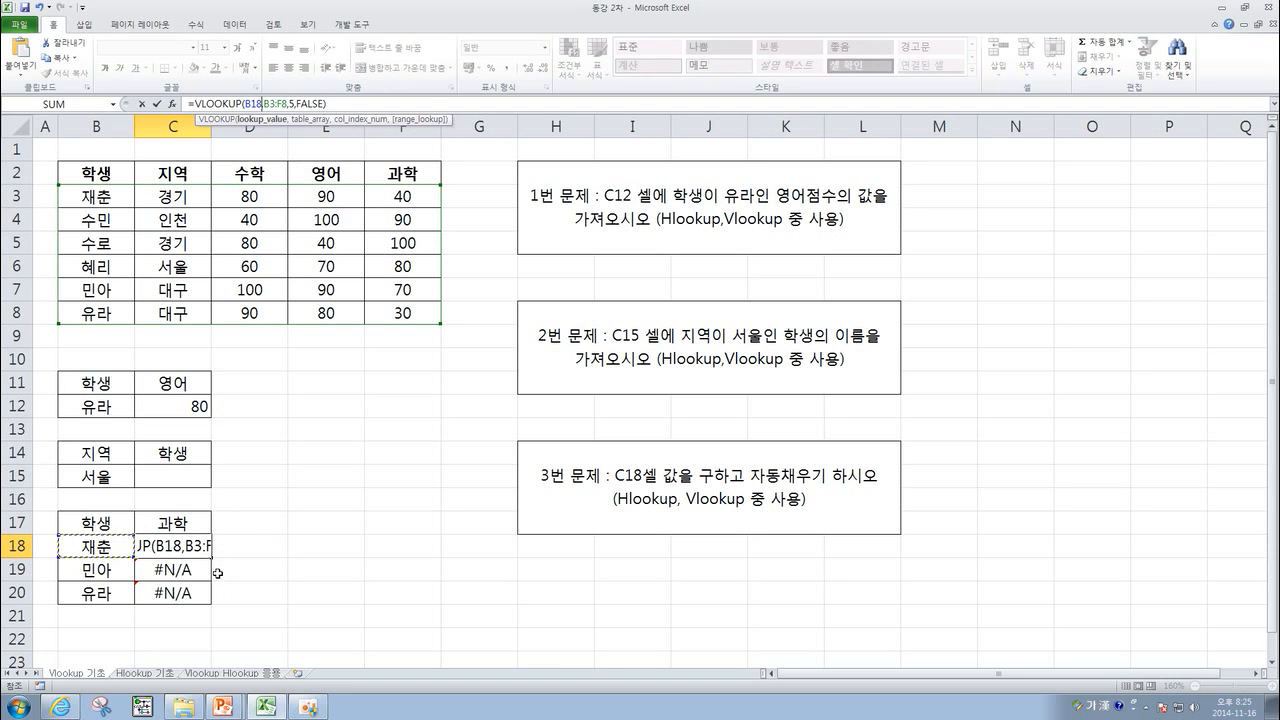
key("Return")
Autofill the revised C18 formula down to C20.
left_click(198, 550)
double_click(211, 557)
left_click(268, 563)
left_click(198, 553)
left_click(189, 569)
left_click(189, 550)
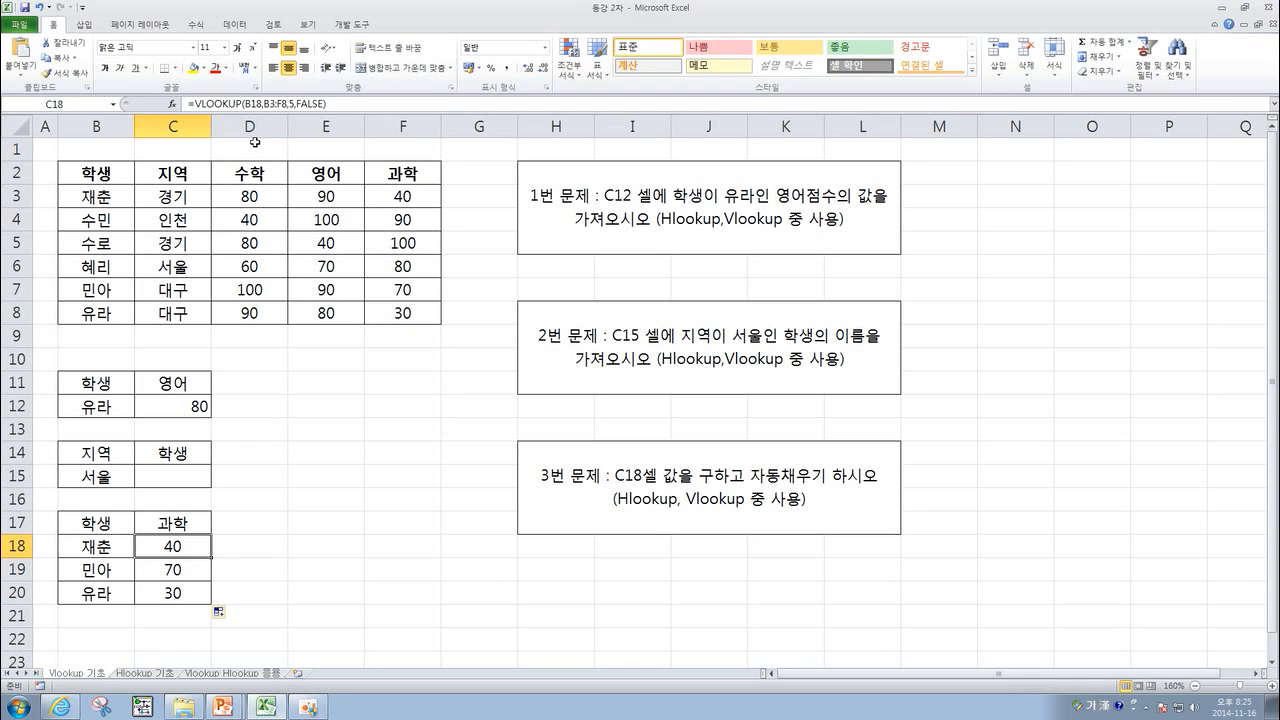
left_click(269, 106)
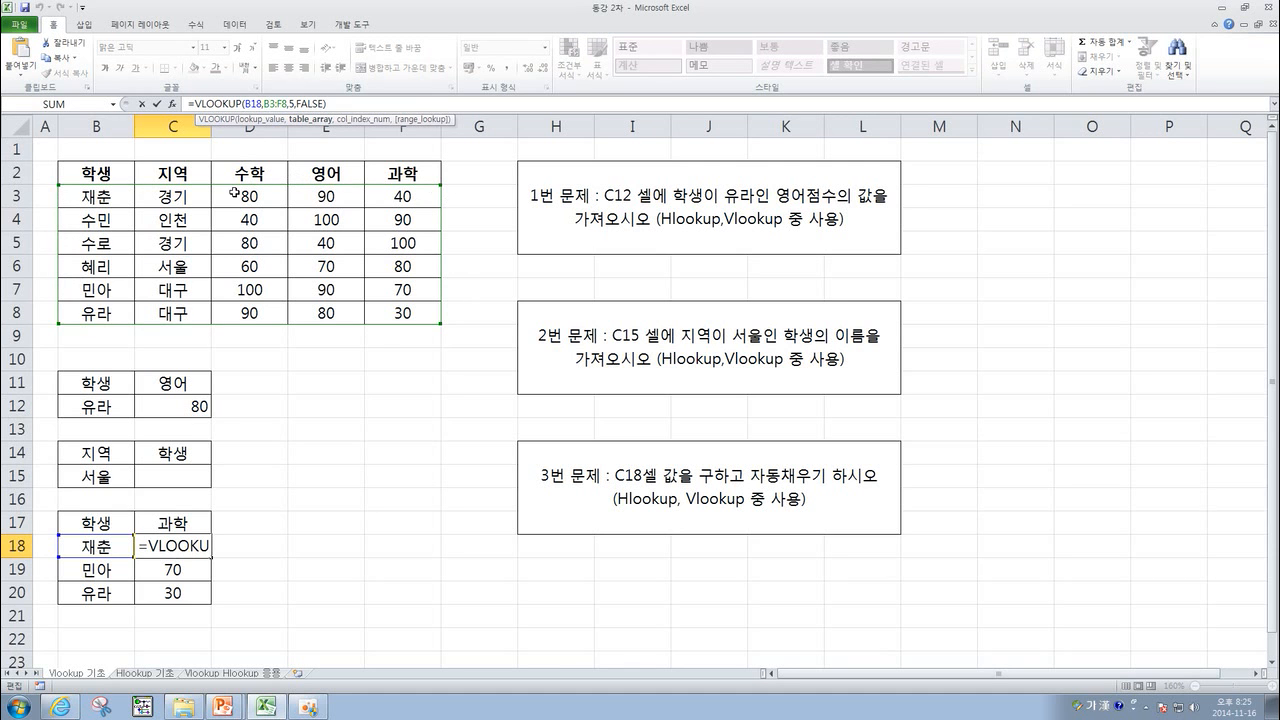
key("Escape")
left_click(180, 571)
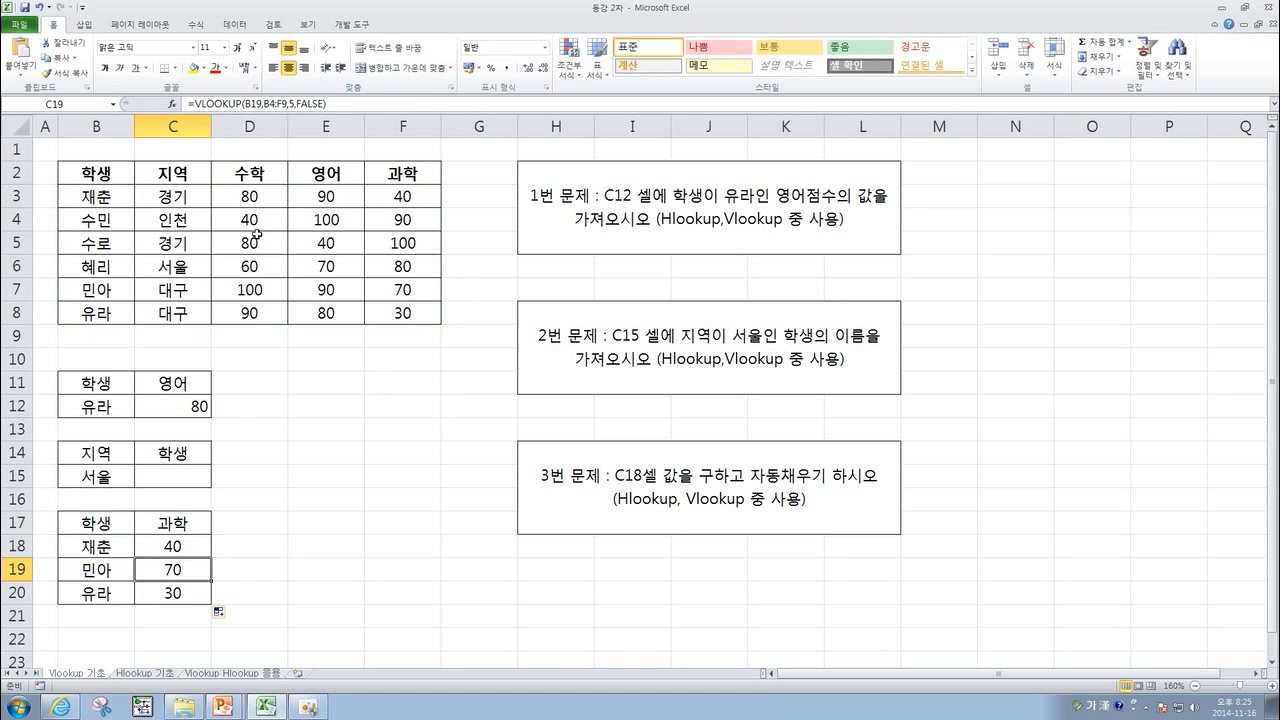
left_click(253, 104)
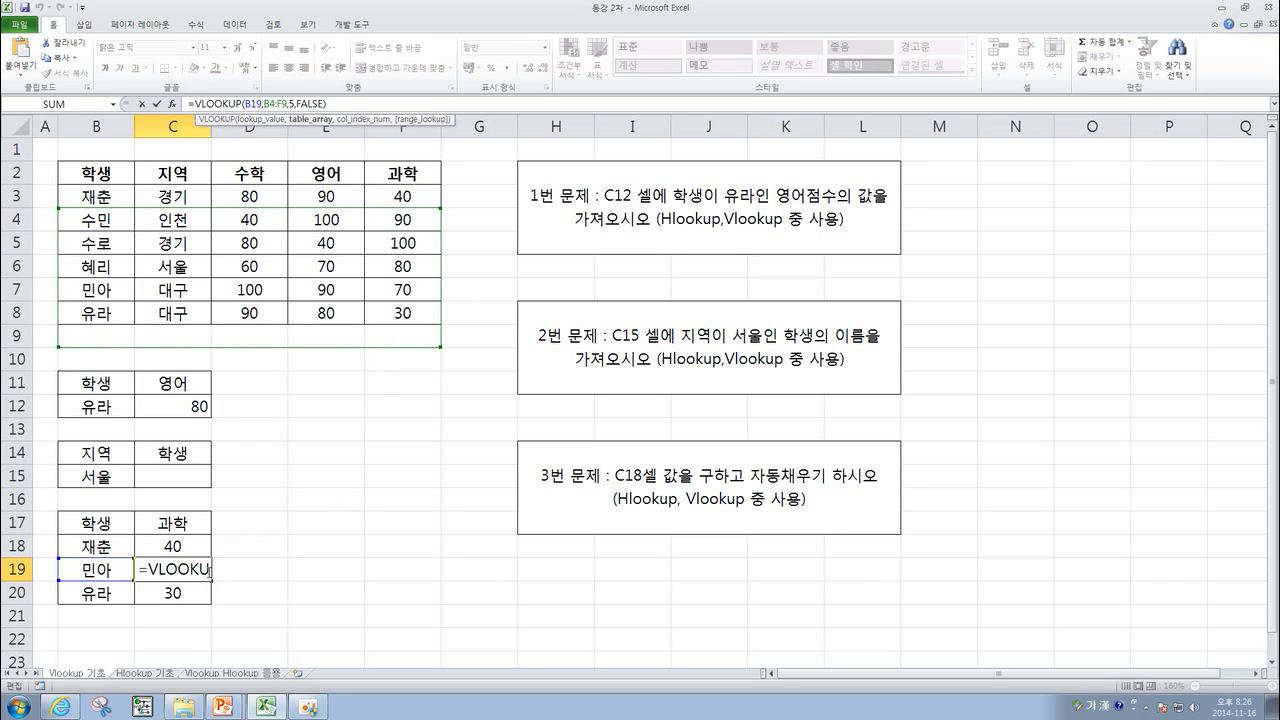
left_click(188, 545)
left_click_drag(264, 104, 290, 104)
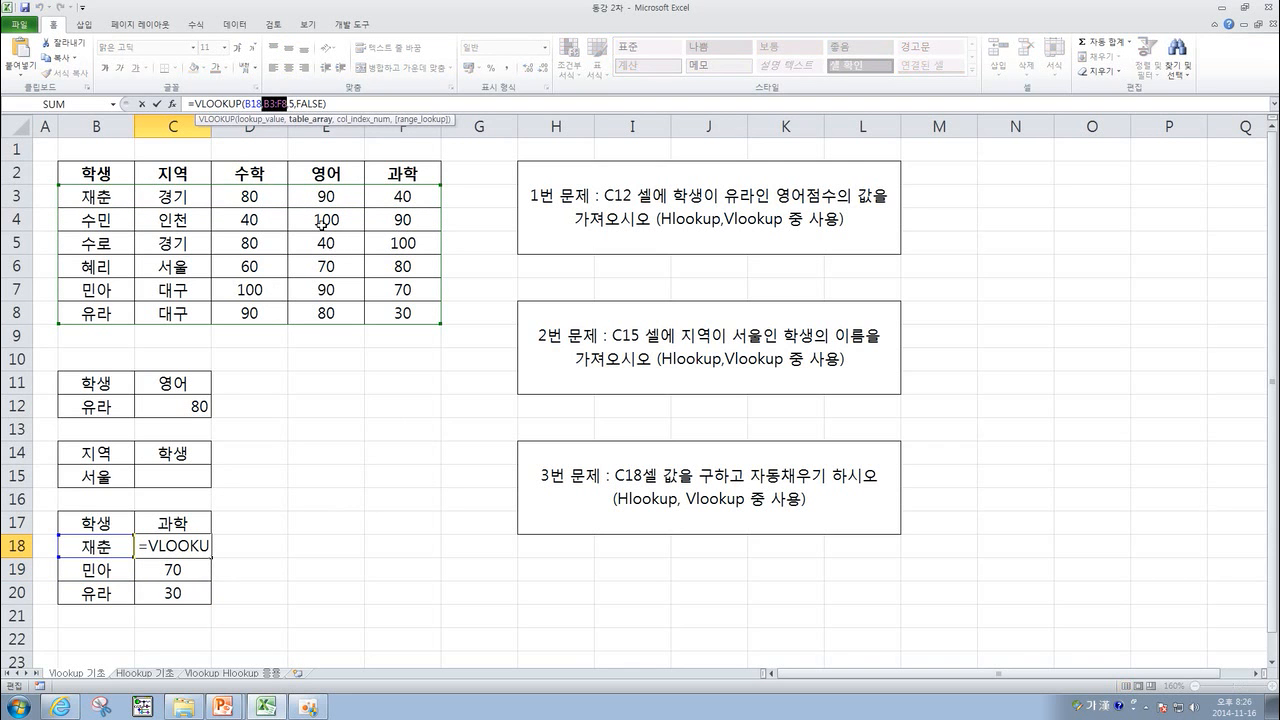
key("F4")
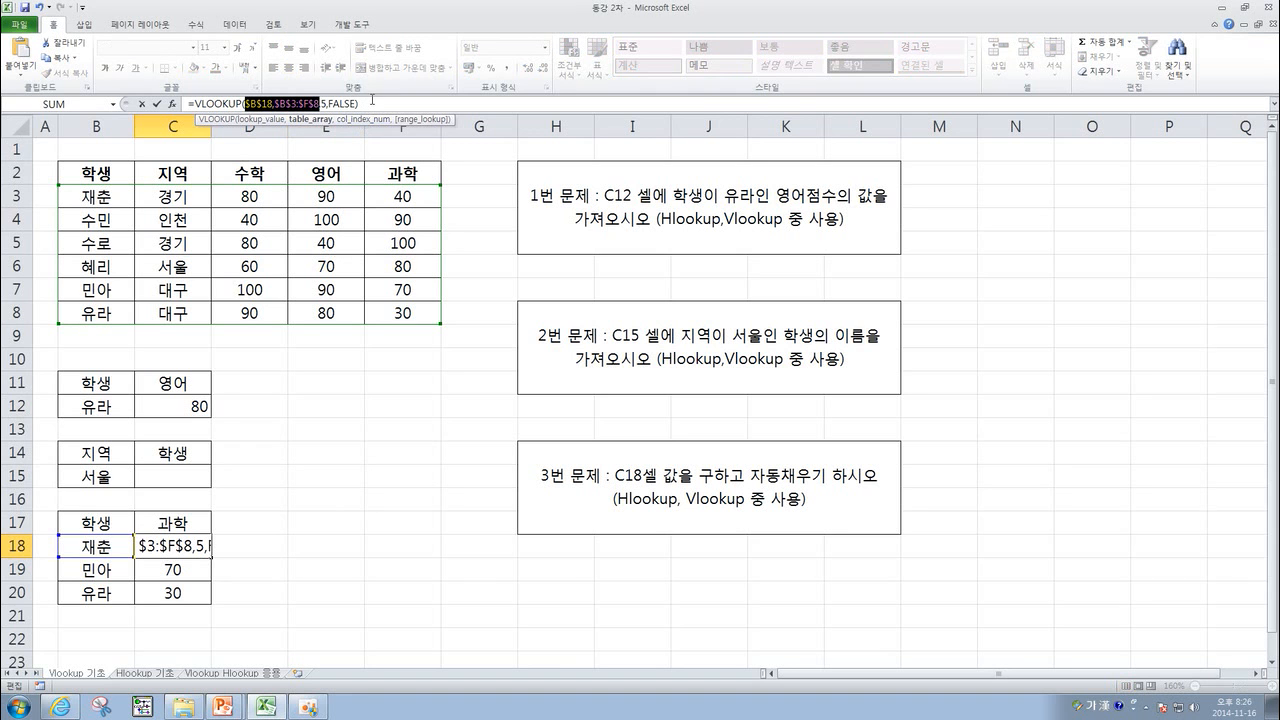
key("Escape")
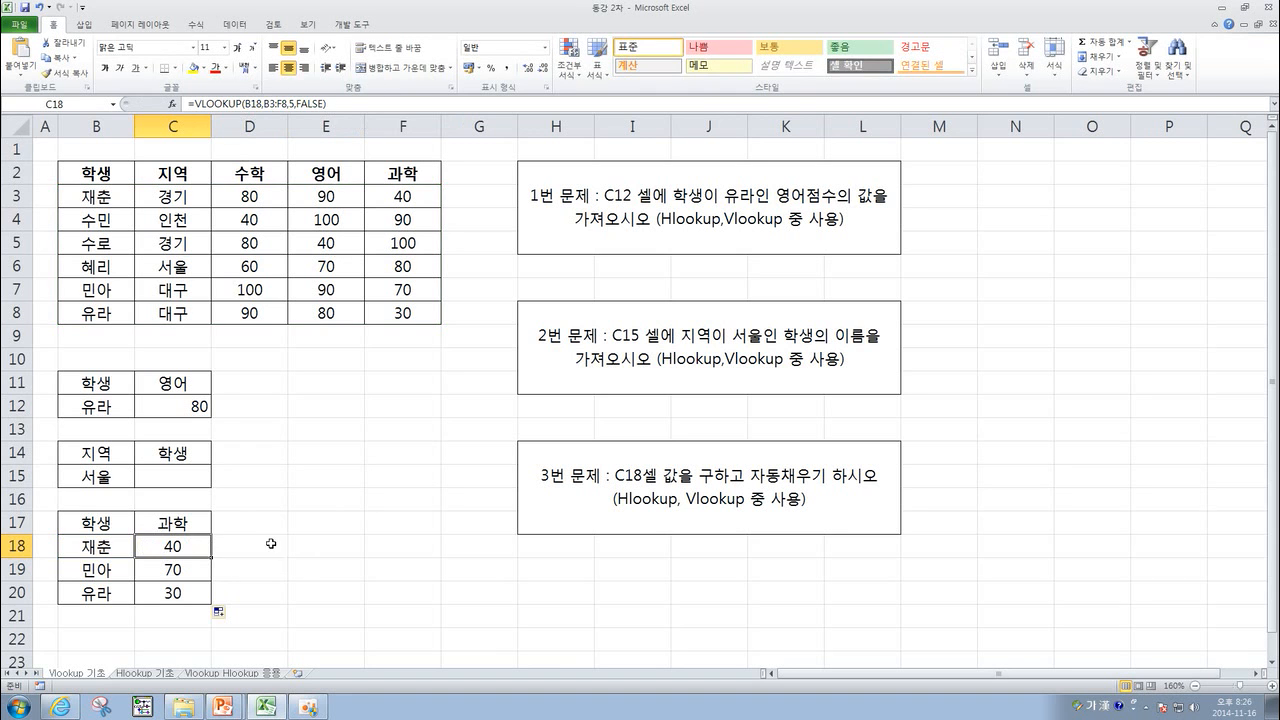
Make the C18 table range absolute as $B$3:$F$8, then fill the formula down through C20.
left_click_drag(264, 104, 288, 104)
key("F4")
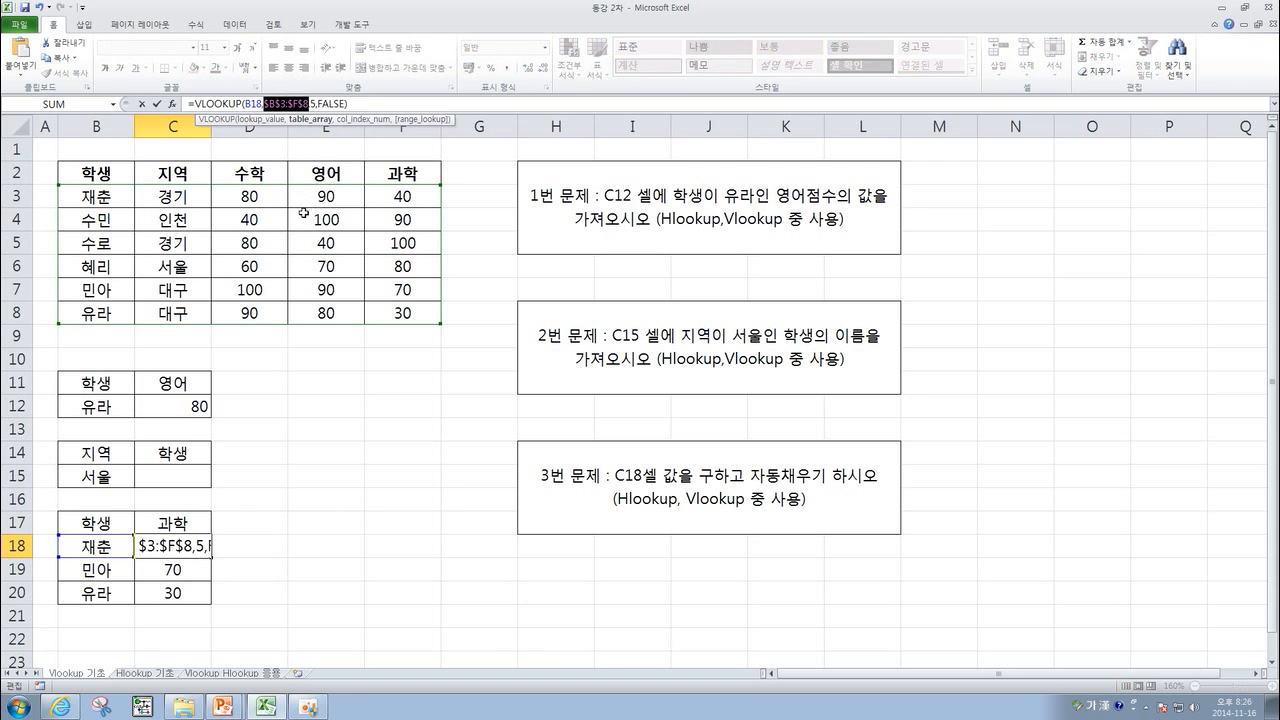
key("ctrl+Return")
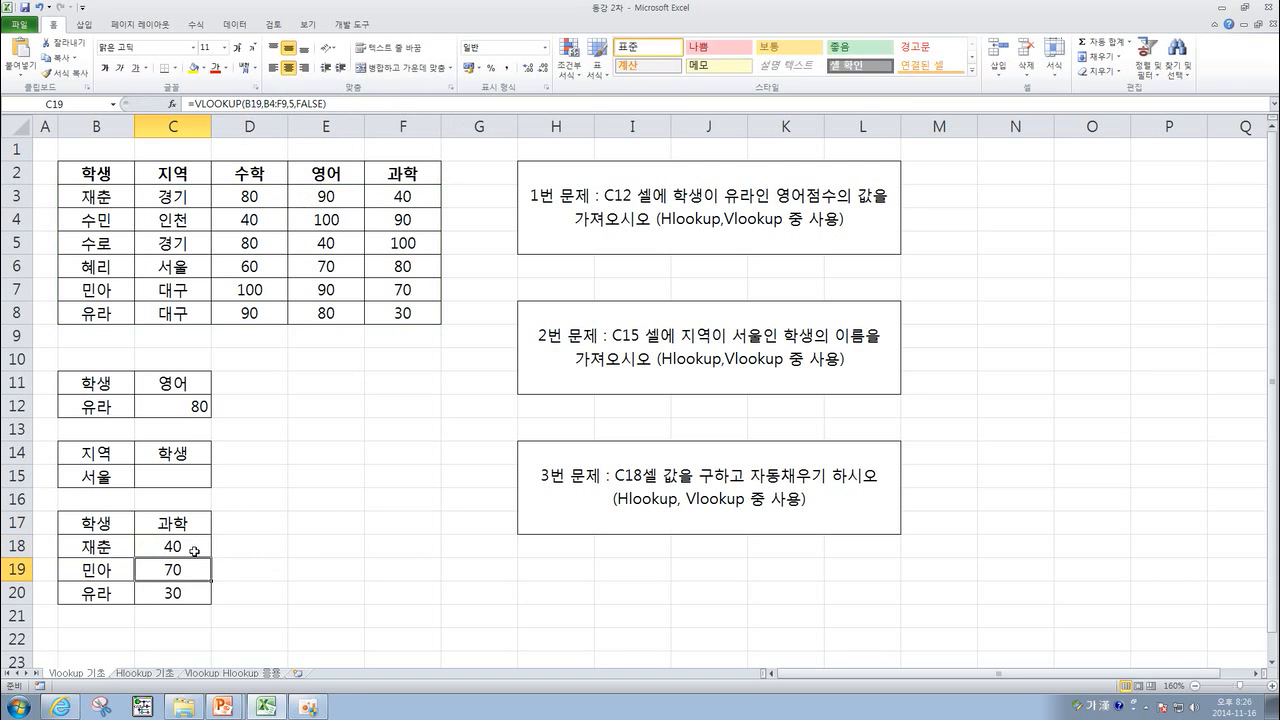
left_click_drag(210, 557, 210, 603)
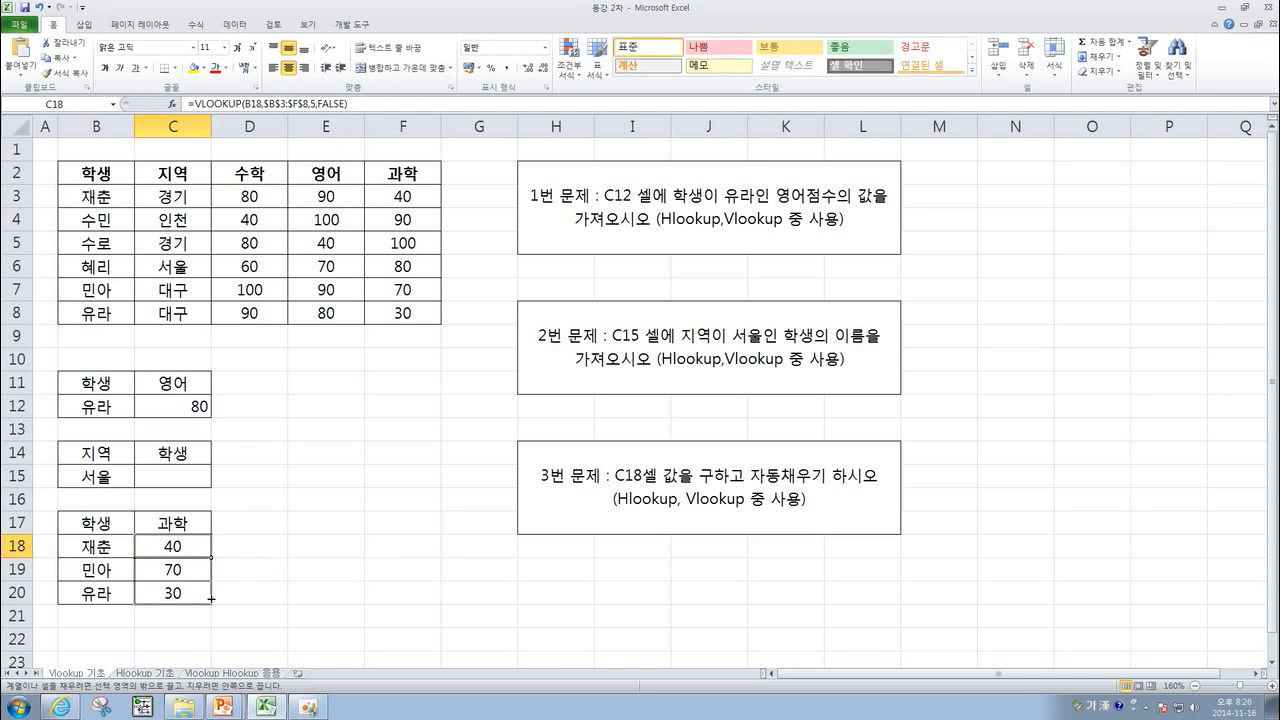
left_click(272, 570)
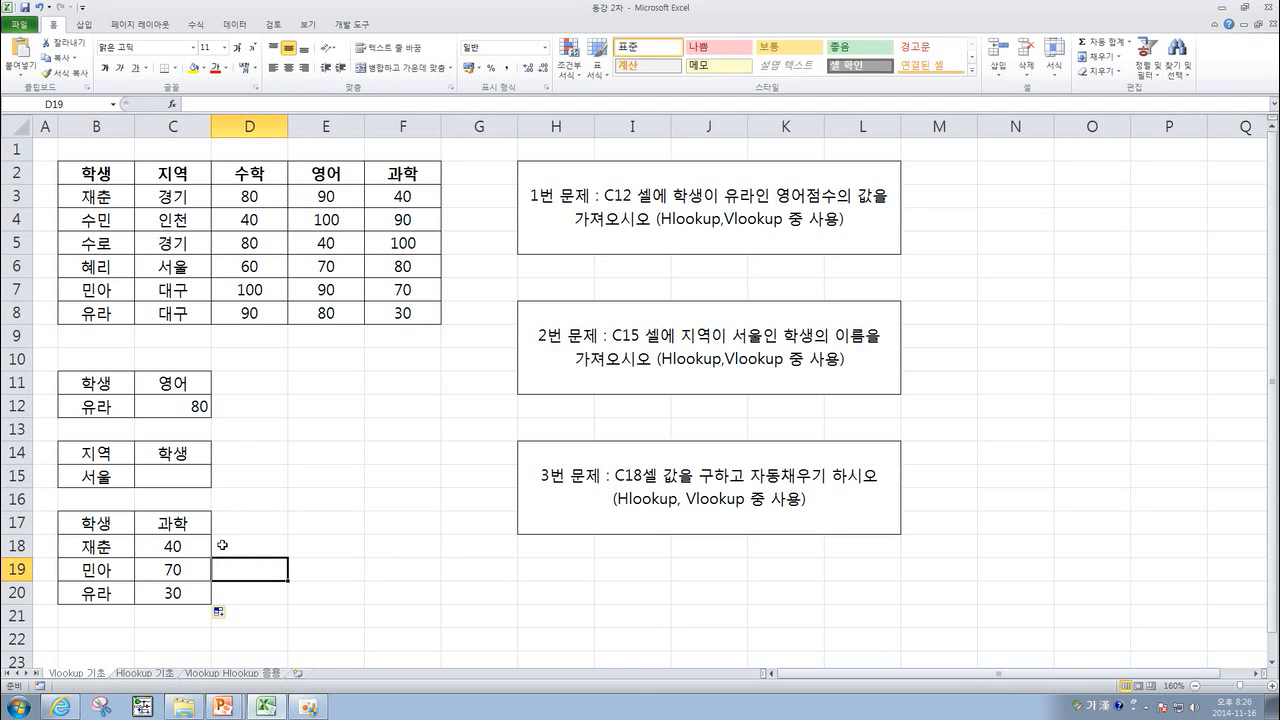